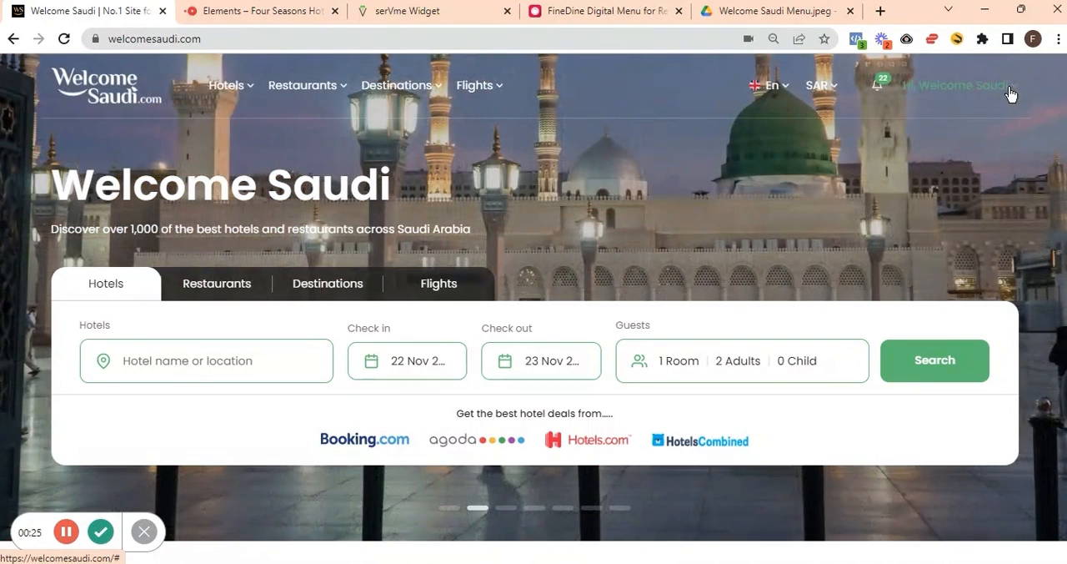
Open the account's Business Dashboard and review the options available on the My Profile page.
click(1010, 93)
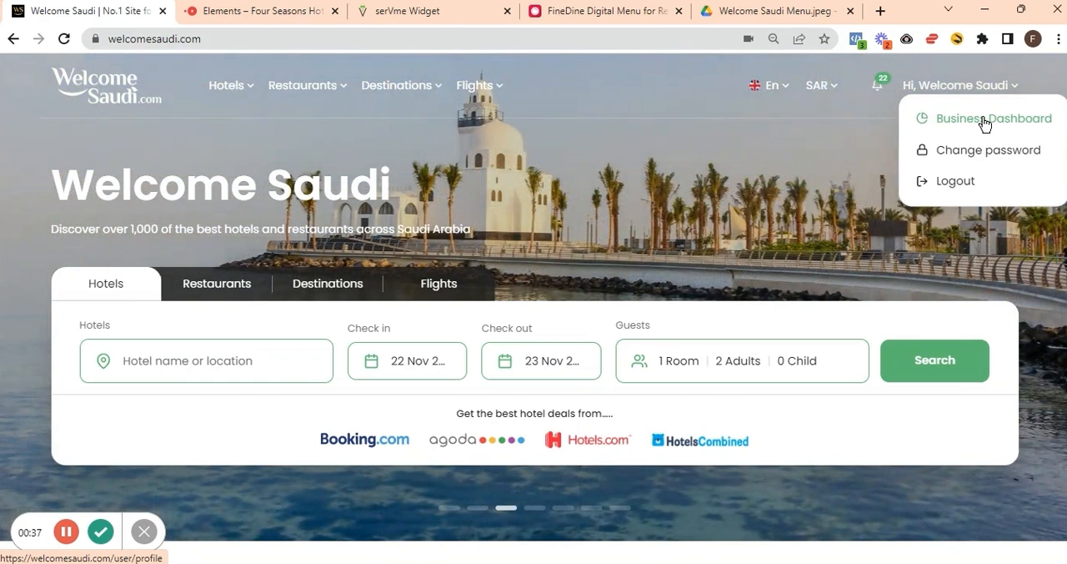
click(984, 121)
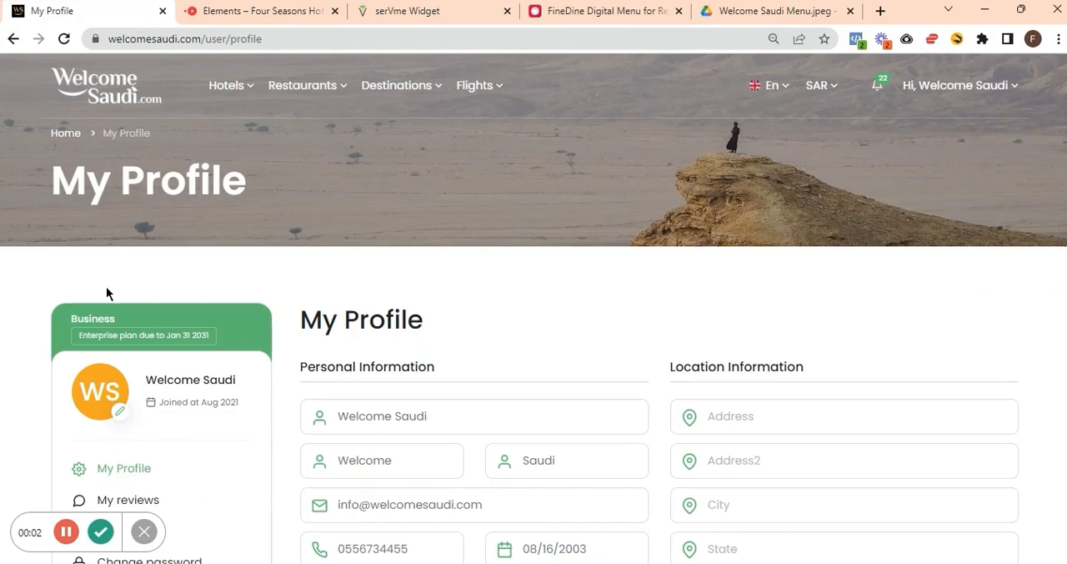
scroll(1, 310, down, 3)
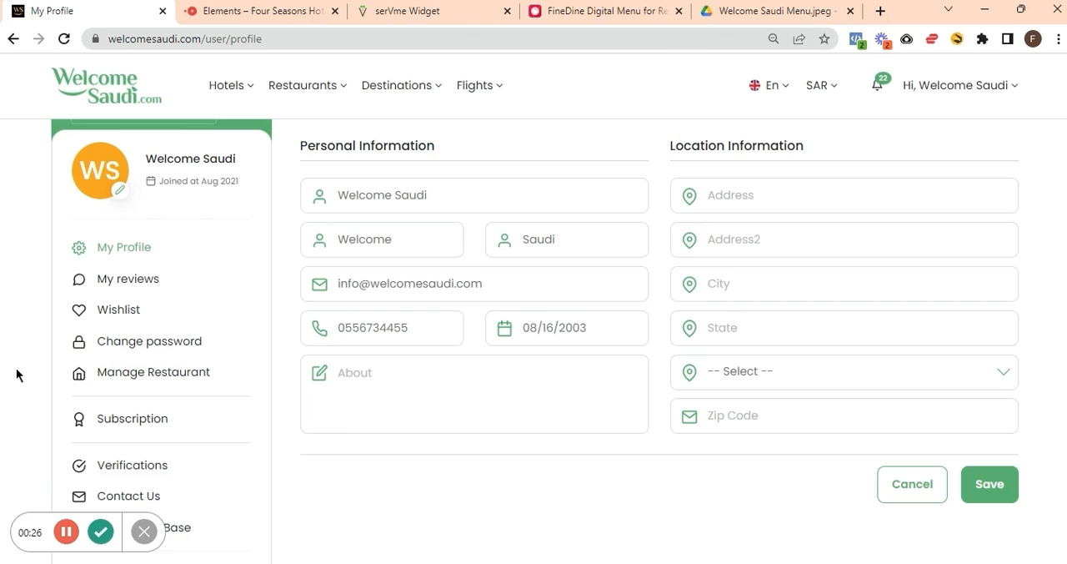
scroll(16, 375, down, 2)
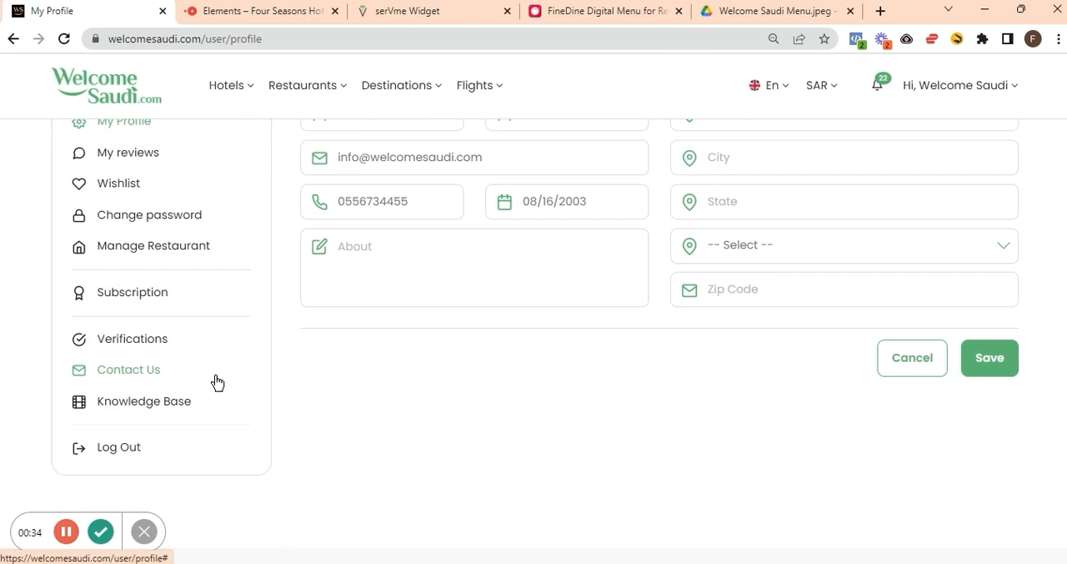
Open the Knowledge Base and look over its video tutorials.
click(142, 404)
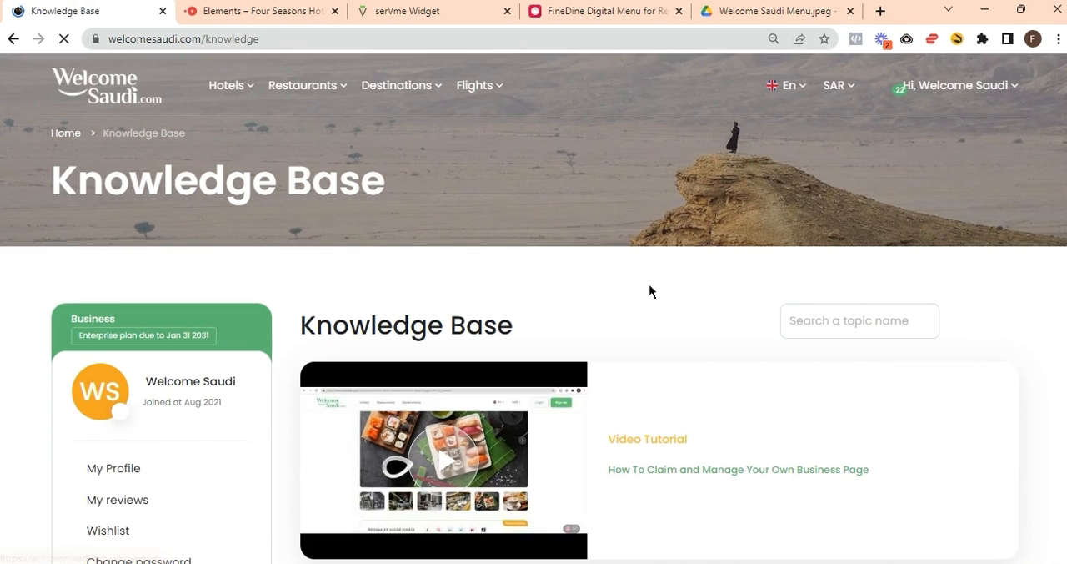
scroll(980, 171, down, 2)
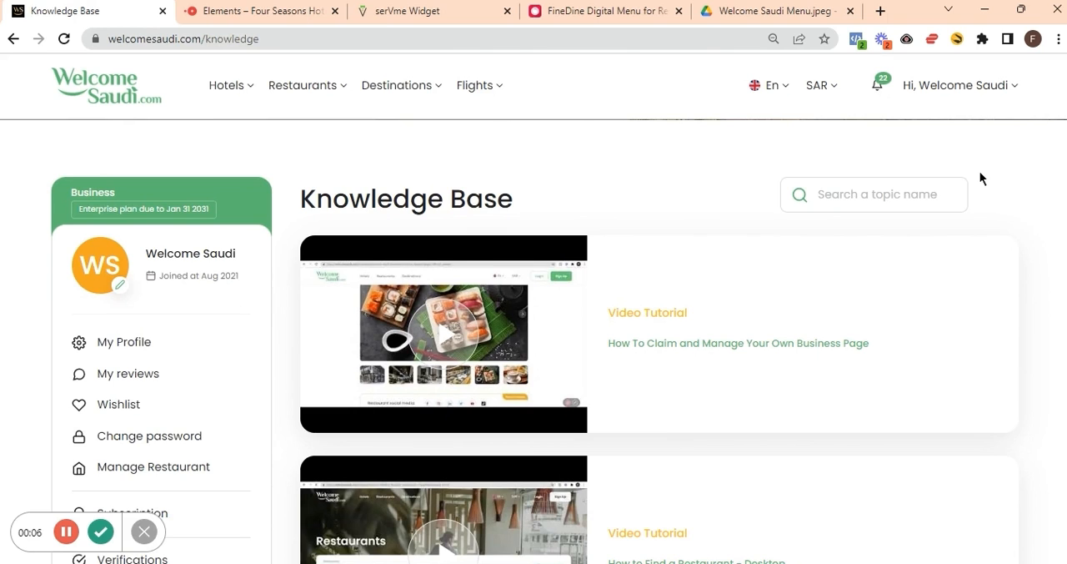
scroll(980, 177, up, 1)
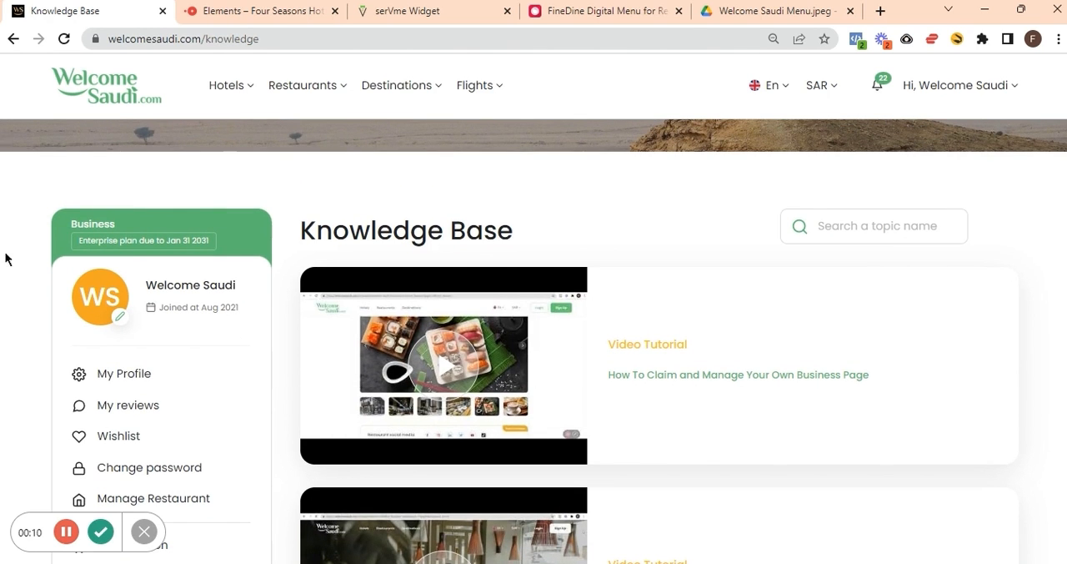
scroll(7, 259, down, 3)
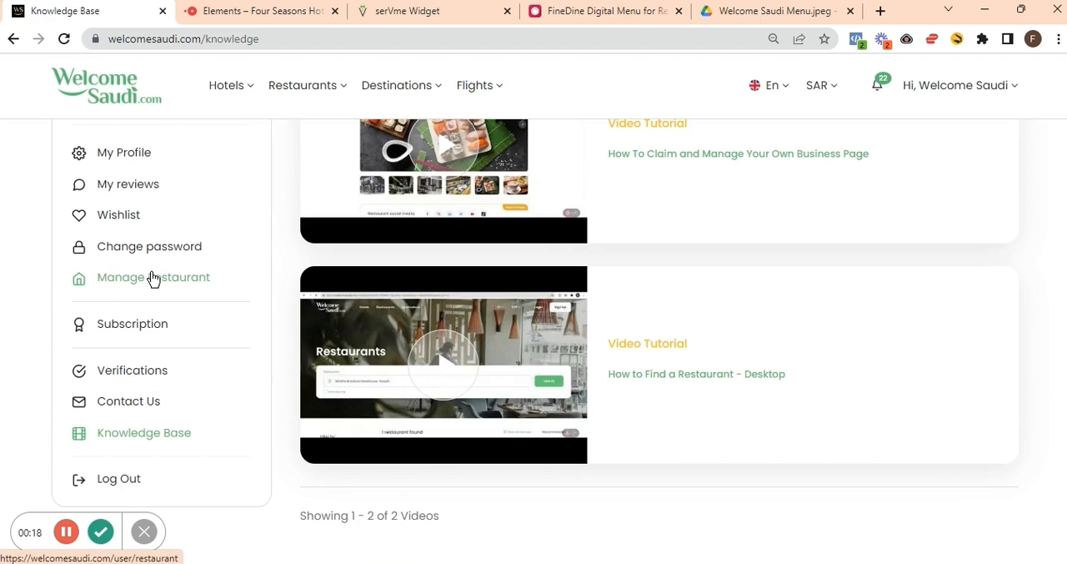
Open the Welcome Saudi Restaurant - Premium Features listing for editing from the managed restaurants.
click(111, 284)
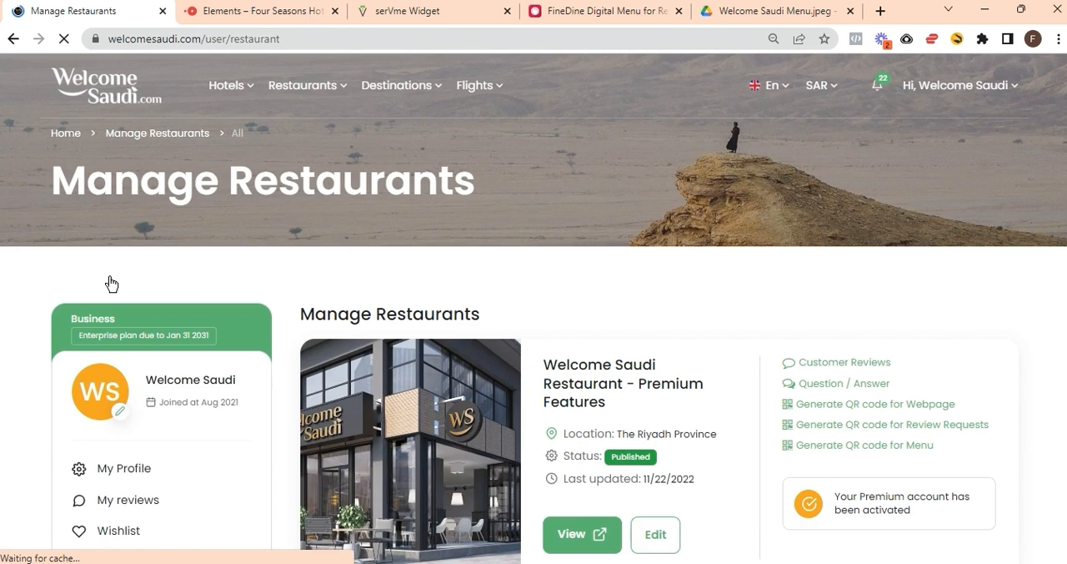
scroll(669, 305, down, 2)
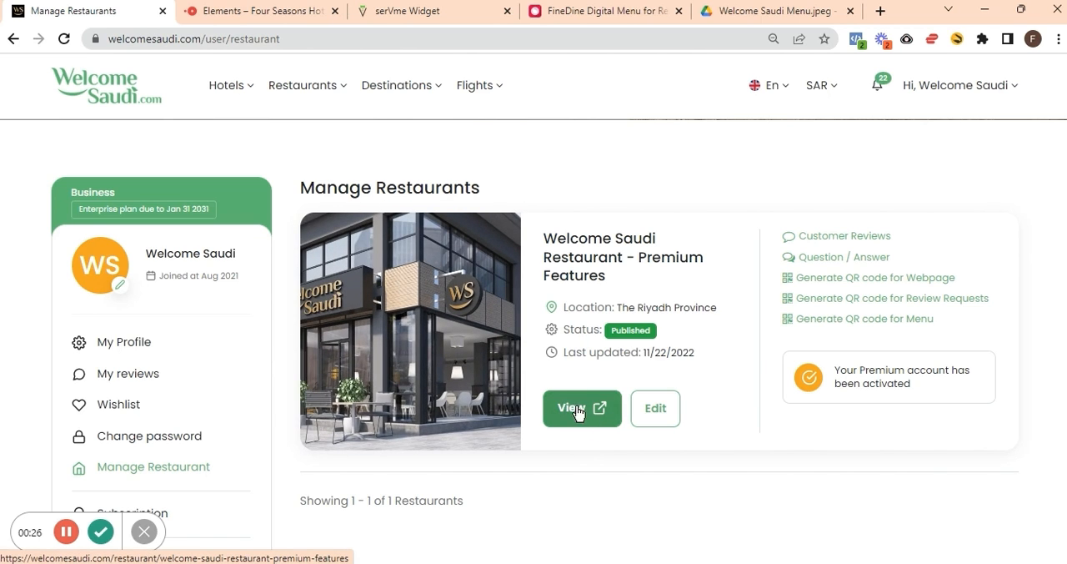
click(656, 410)
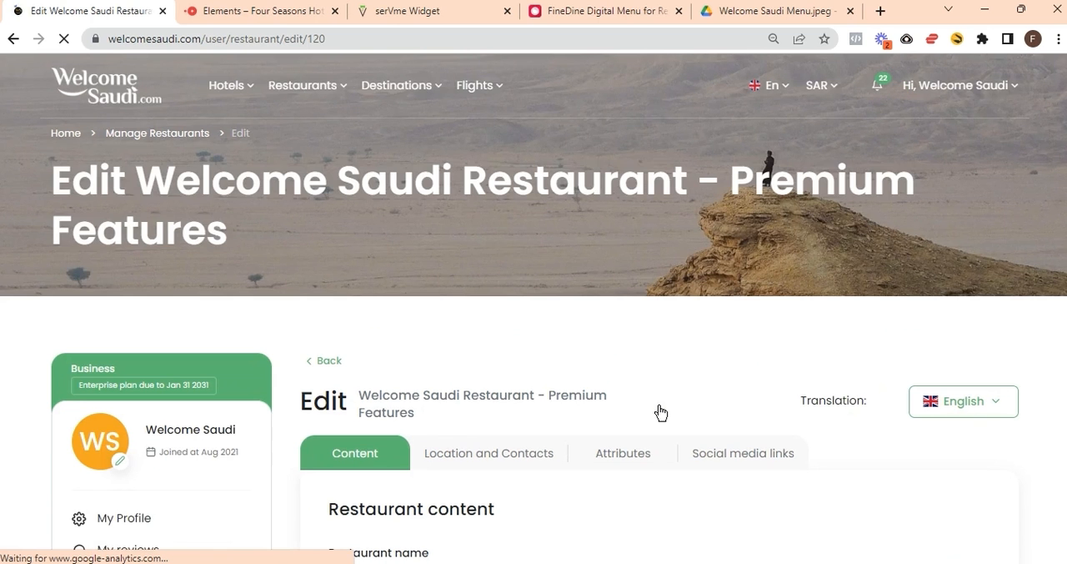
Compare the OpenTable and serVme booking pages as sources for the Online Reservation link, and check the serVme address against the listing's link.
scroll(642, 319, down, 2)
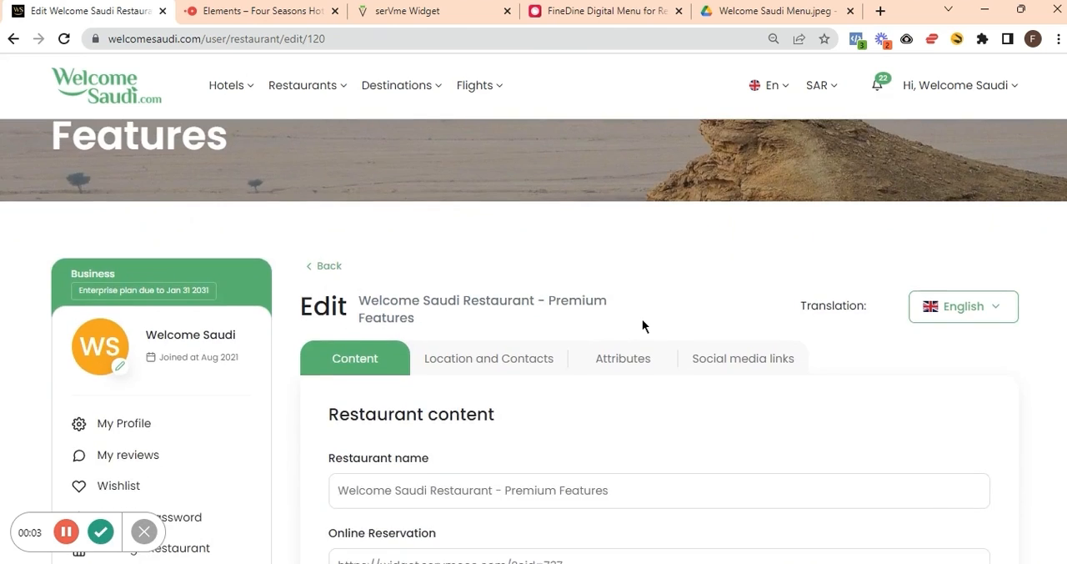
scroll(642, 325, down, 2)
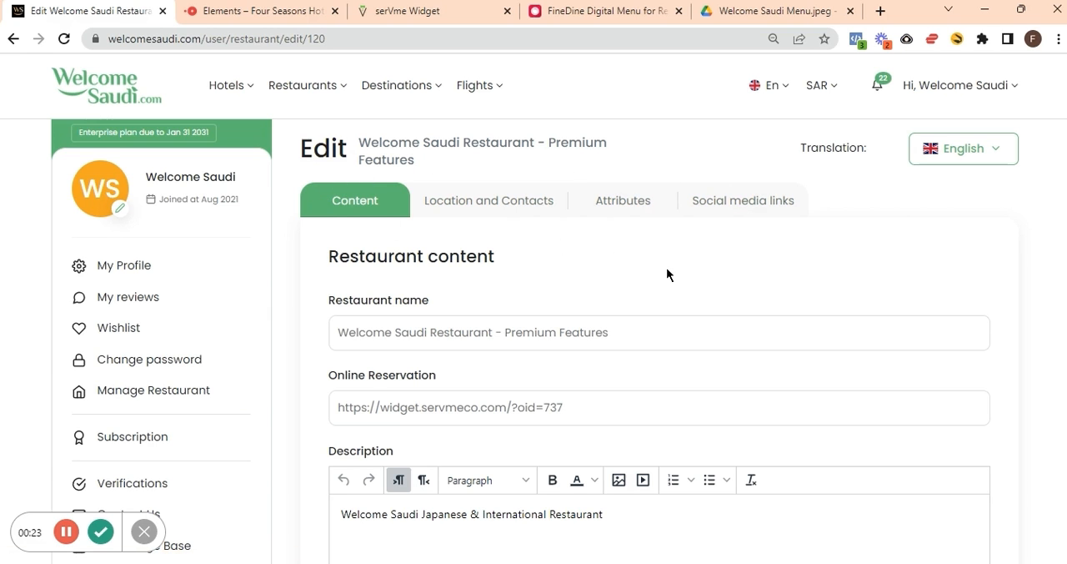
scroll(667, 274, down, 2)
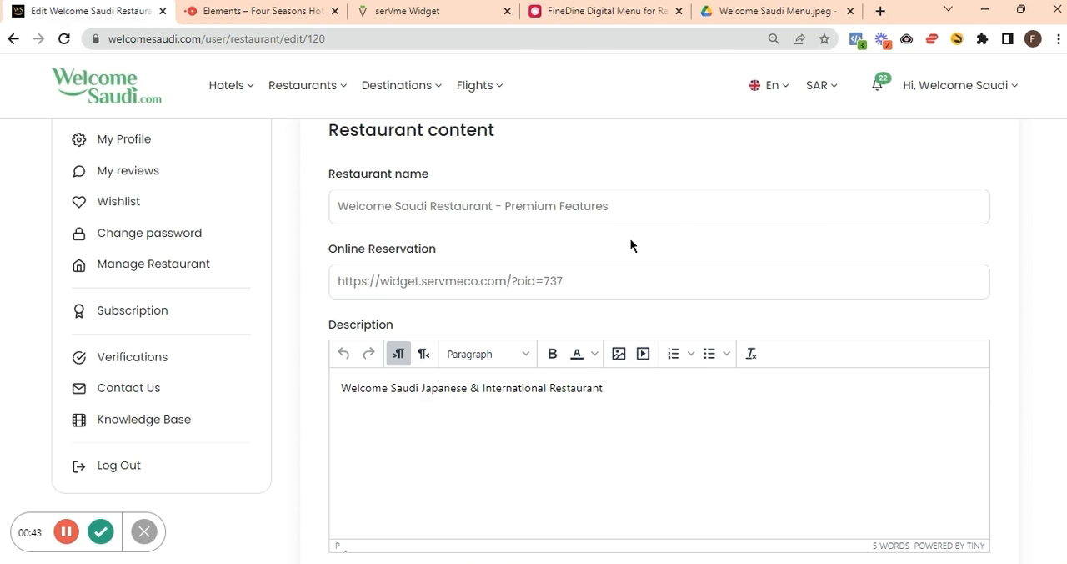
scroll(620, 248, down, 1)
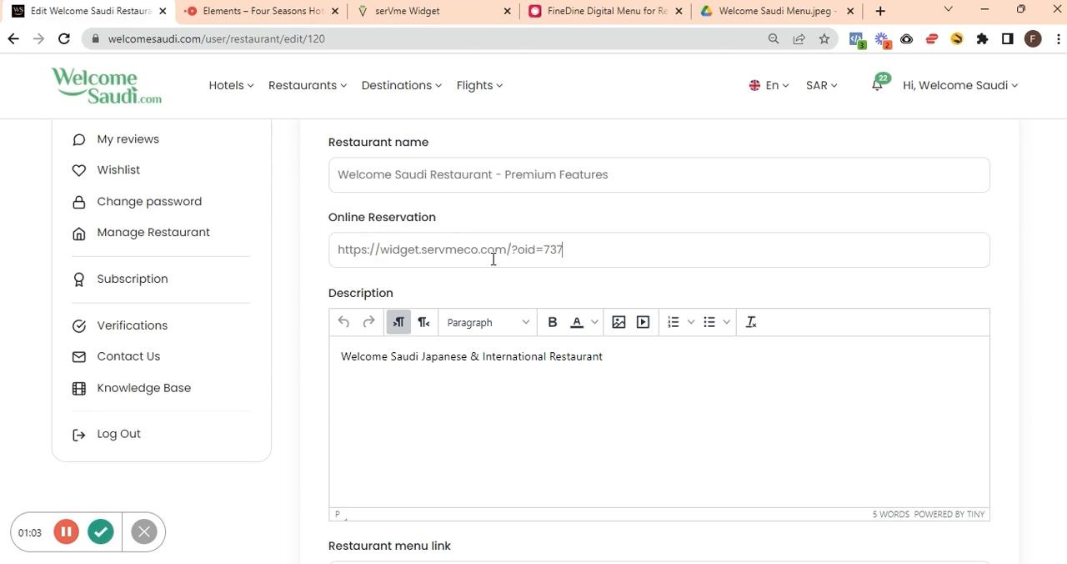
click(281, 8)
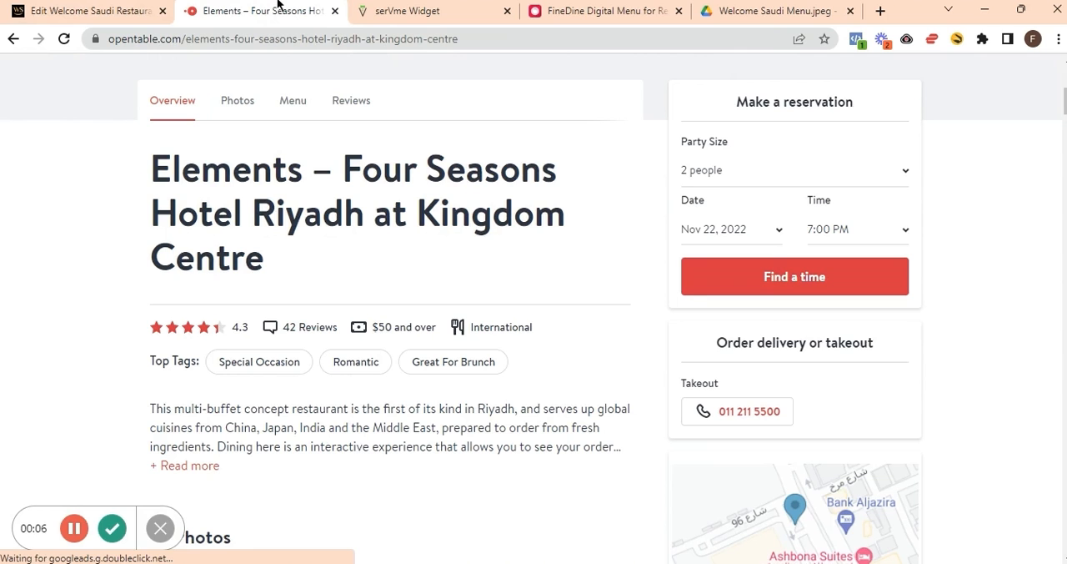
click(425, 8)
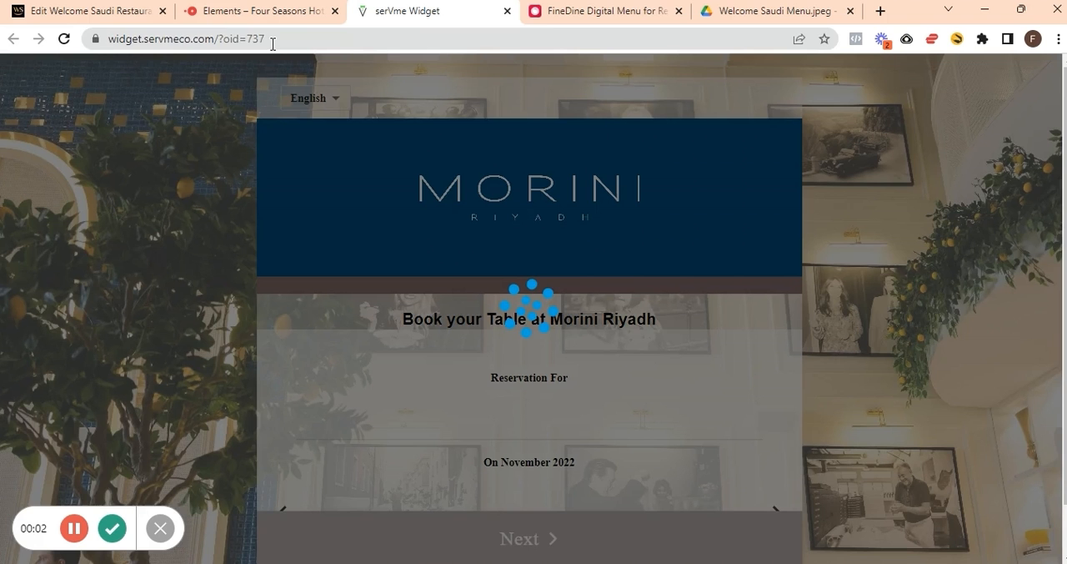
click(273, 44)
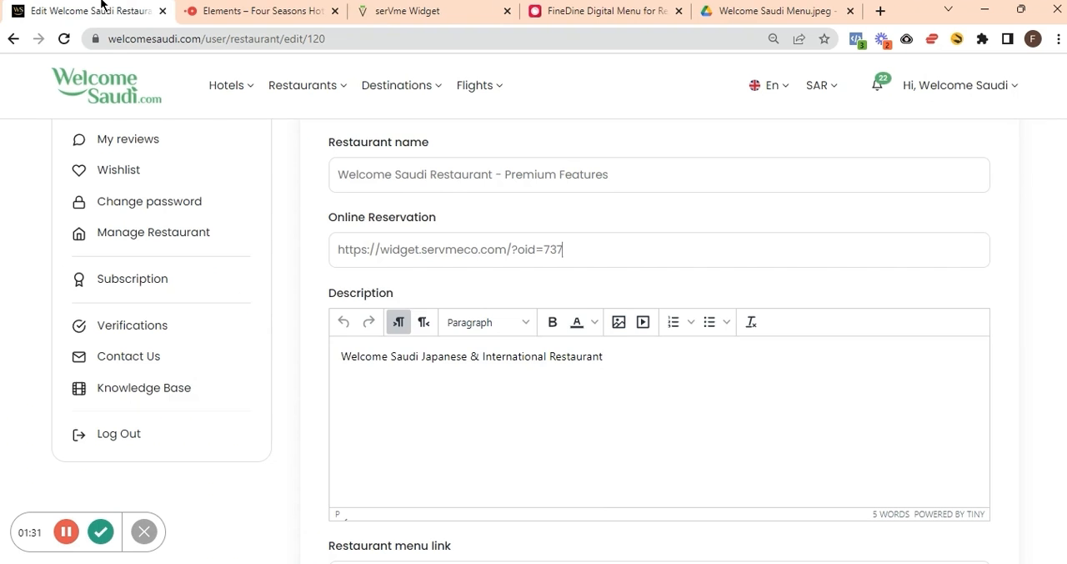
mouse_move(400, 247)
triple_click(678, 248)
click(678, 249)
Review the listing's Restaurant menu link alongside the FineDine digital menu page and the Google Drive menu image.
scroll(305, 463, down, 3)
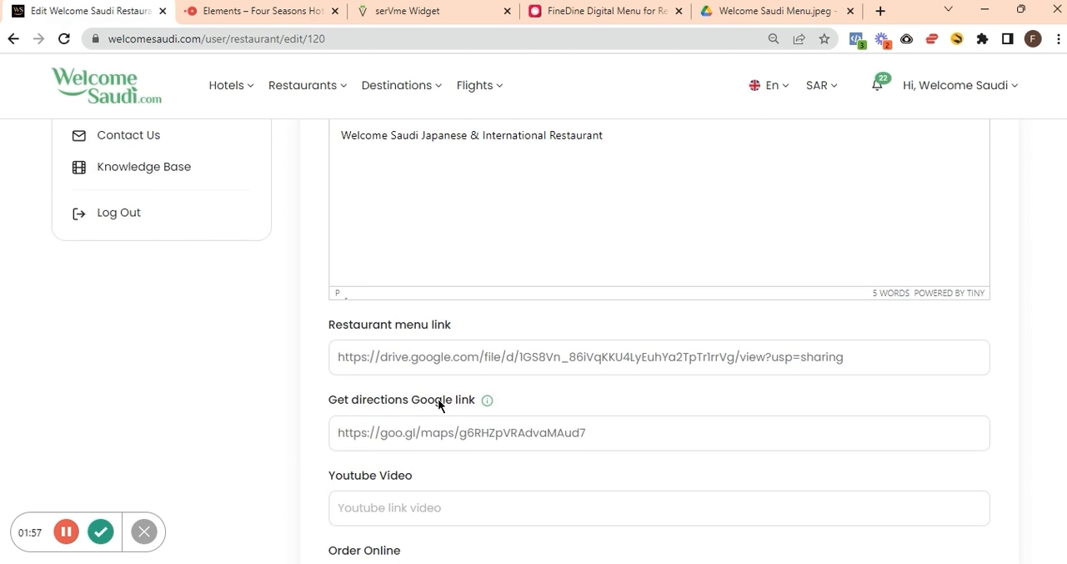
triple_click(479, 360)
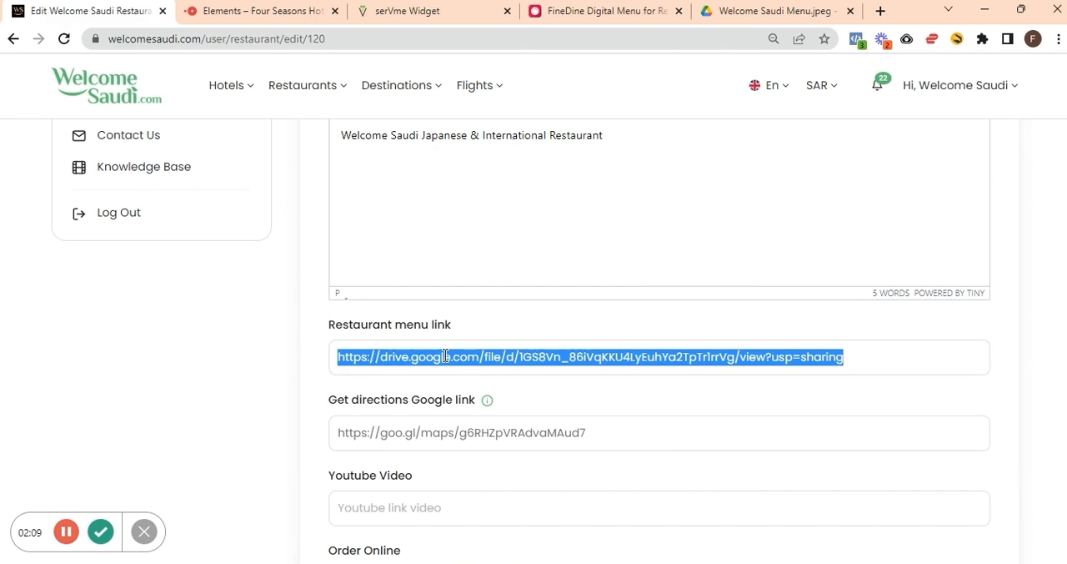
click(589, 4)
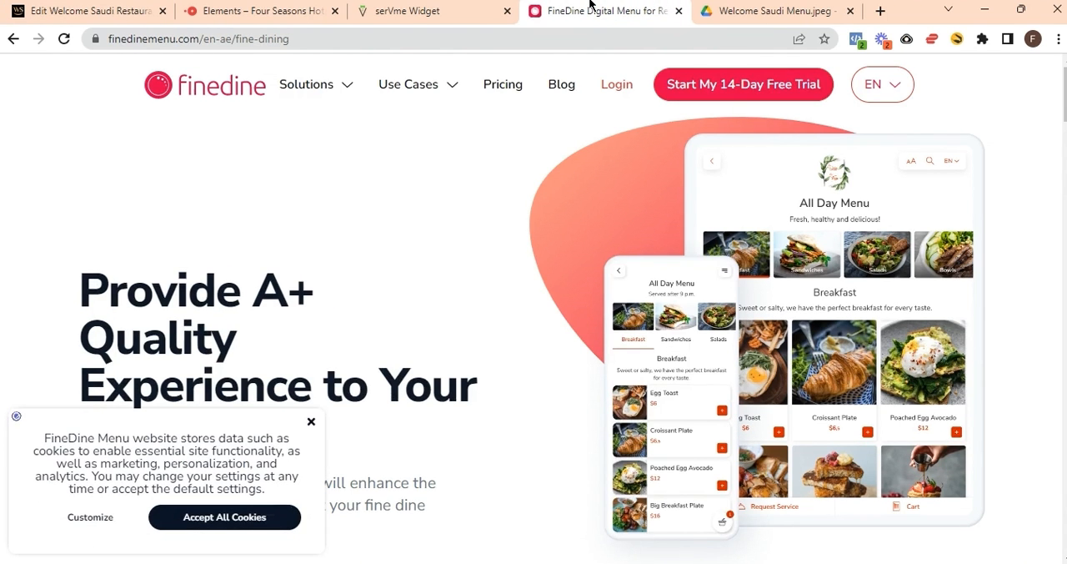
click(768, 10)
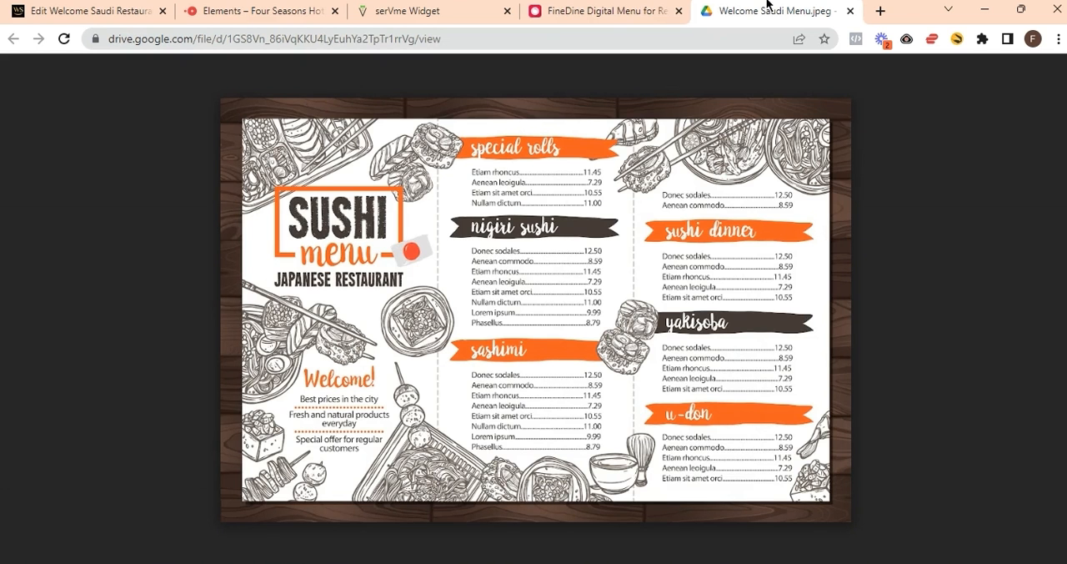
click(63, 4)
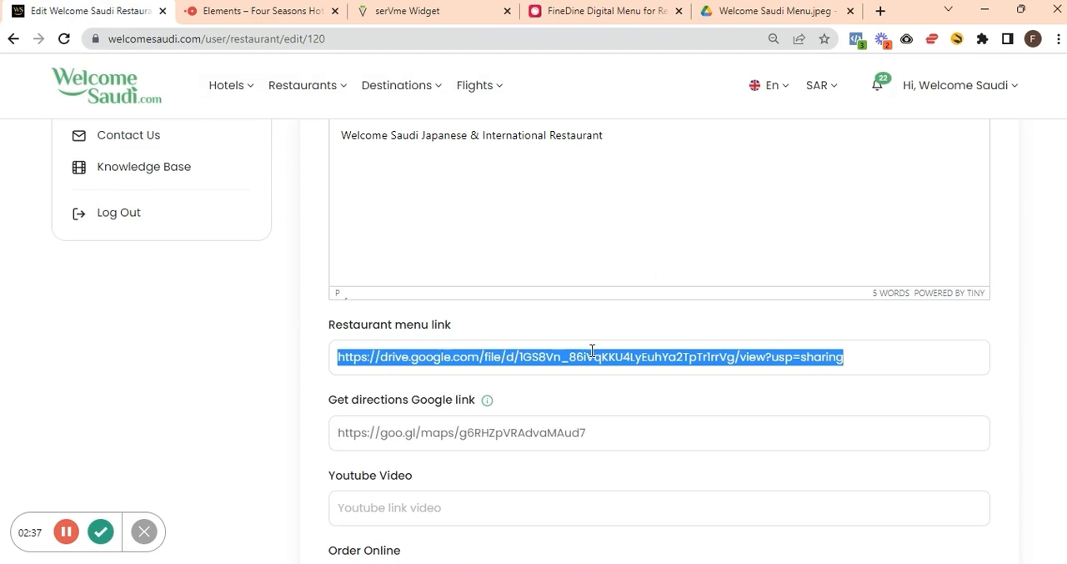
click(596, 402)
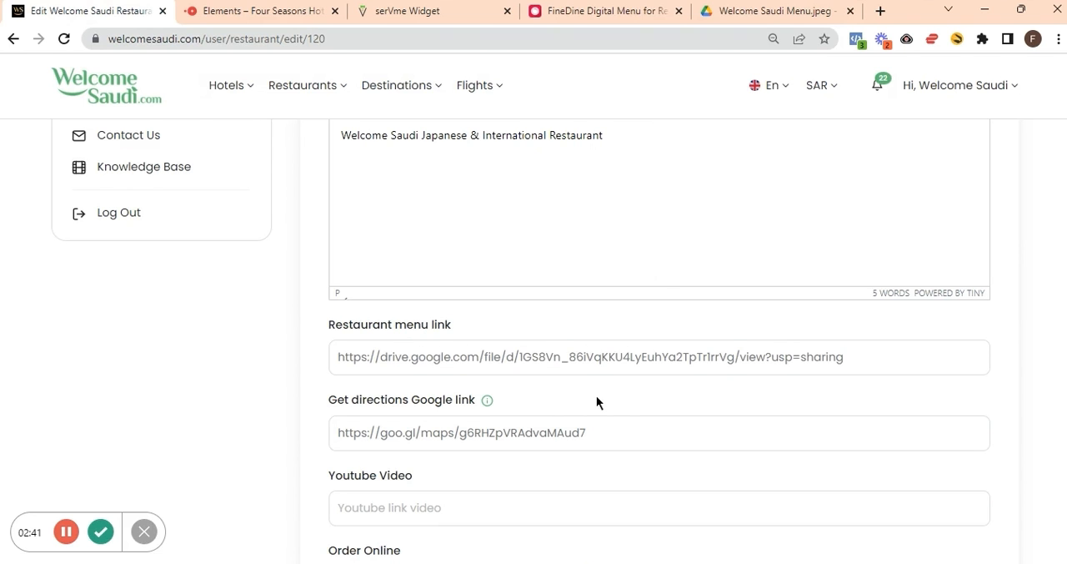
Enable Hungerstation under Order Online, leaving its link empty.
scroll(596, 402, down, 3)
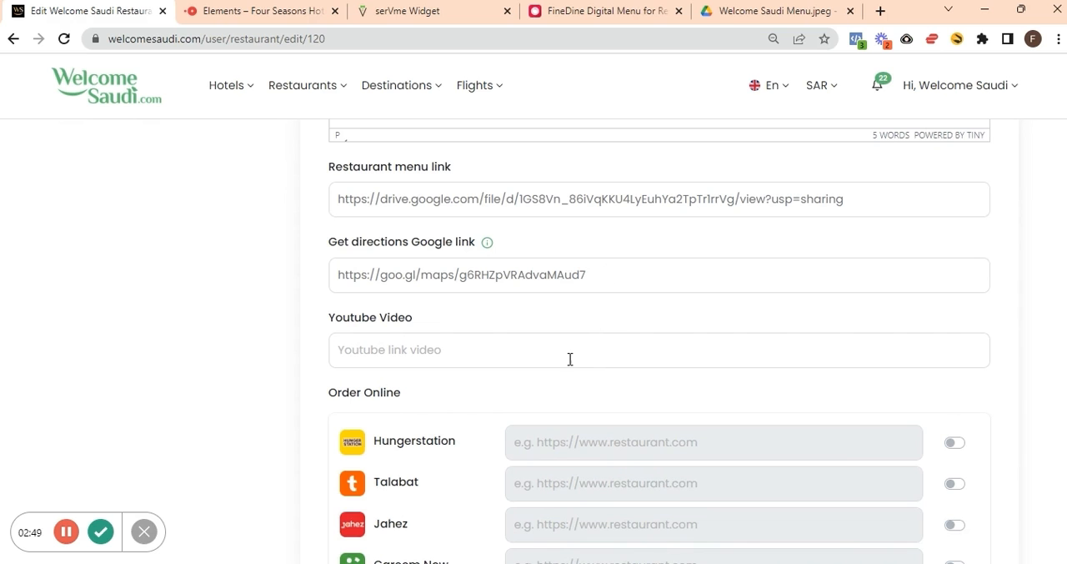
scroll(615, 384, down, 3)
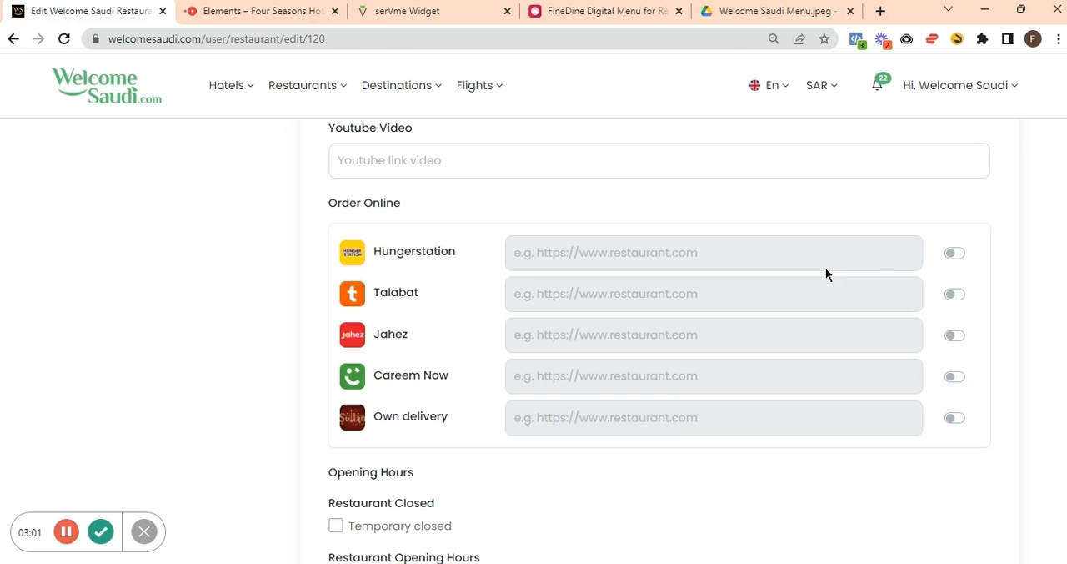
click(953, 252)
click(647, 257)
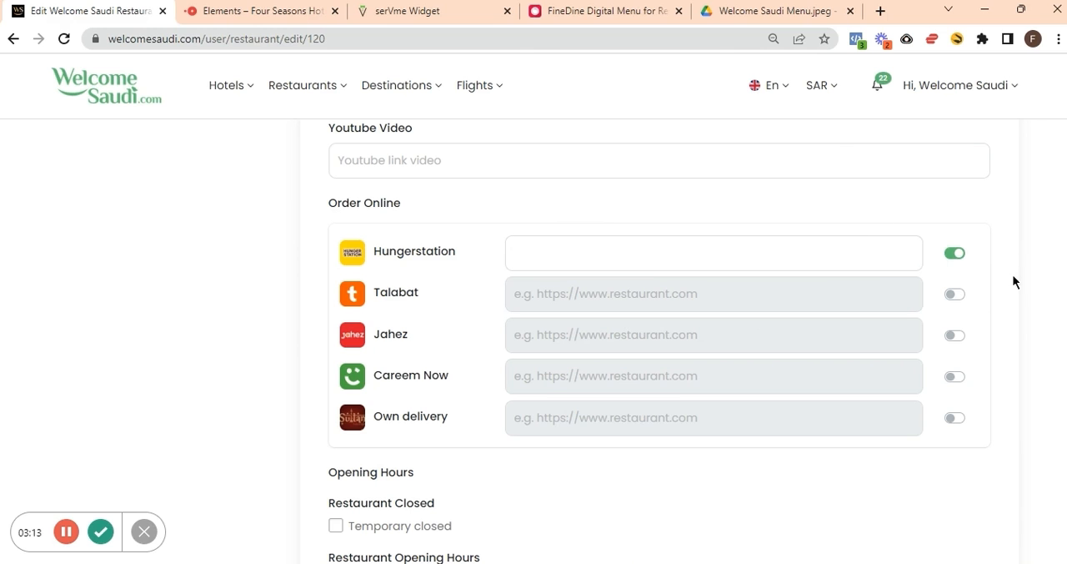
click(998, 333)
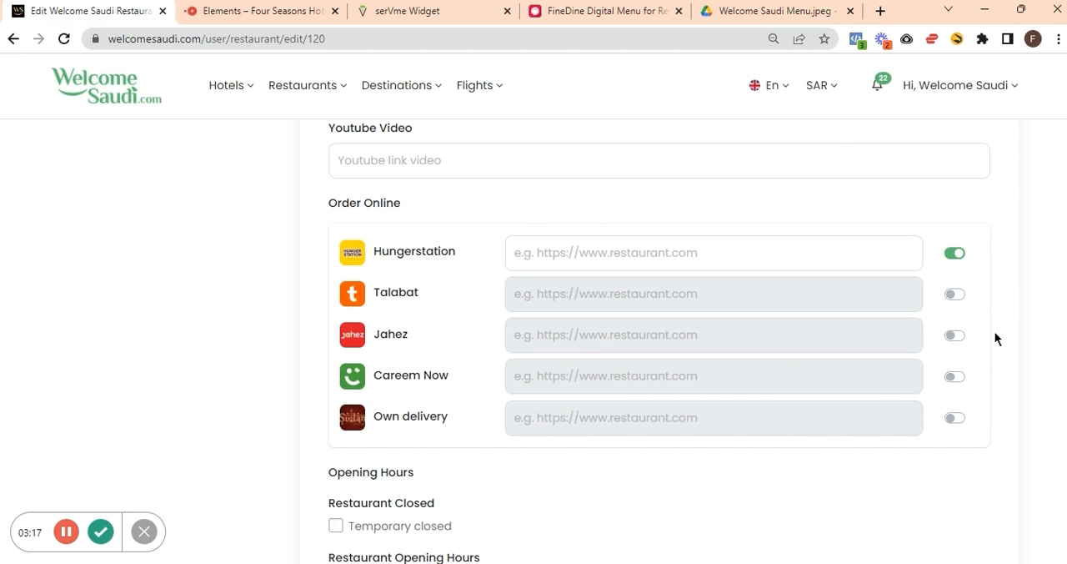
Set Monday's opening time to 6:00 AM in the restaurant's opening hours.
scroll(995, 338, down, 2)
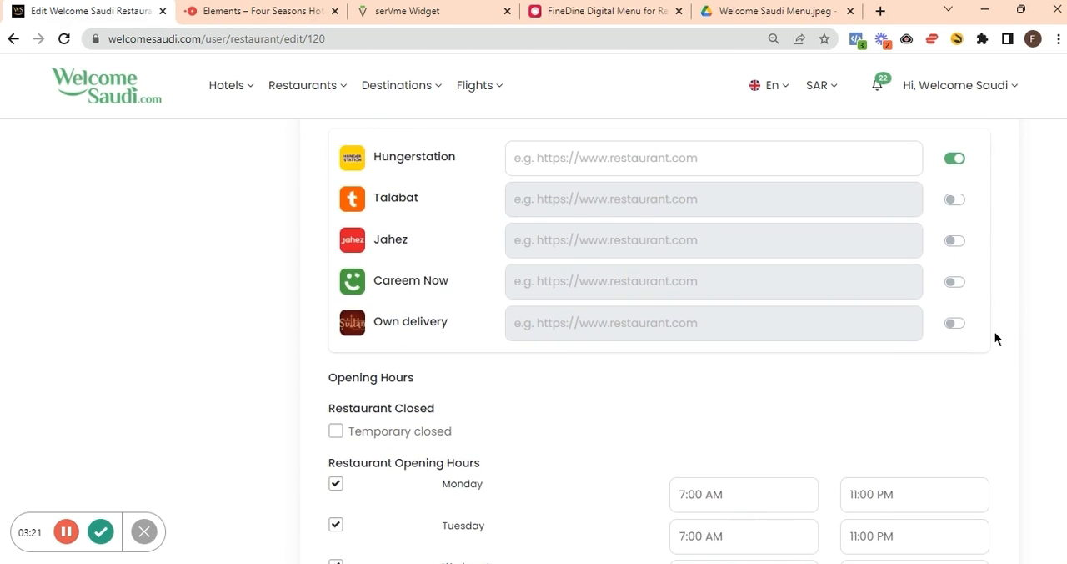
scroll(995, 334, down, 3)
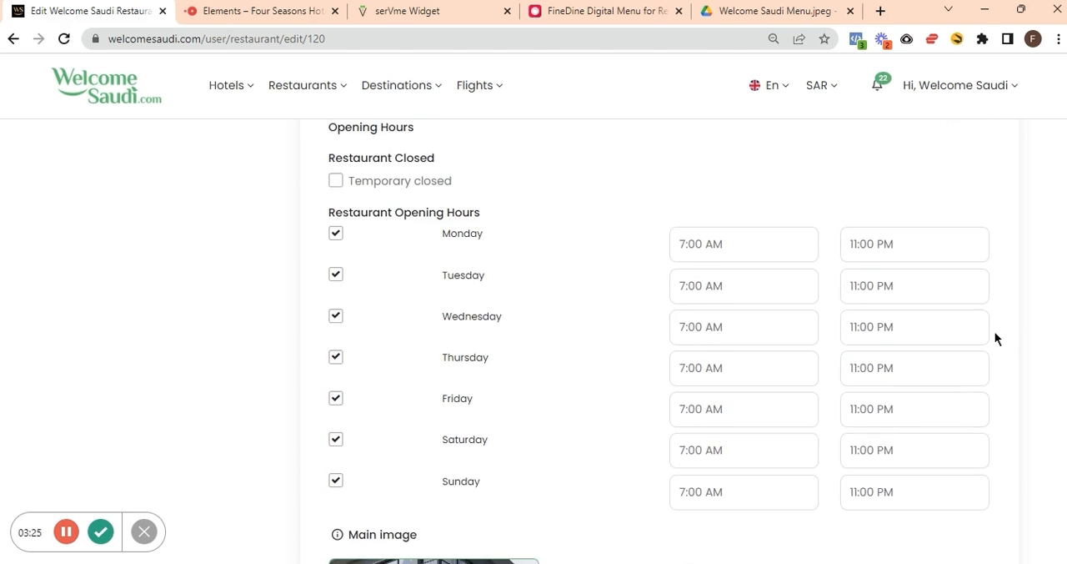
scroll(995, 338, down, 1)
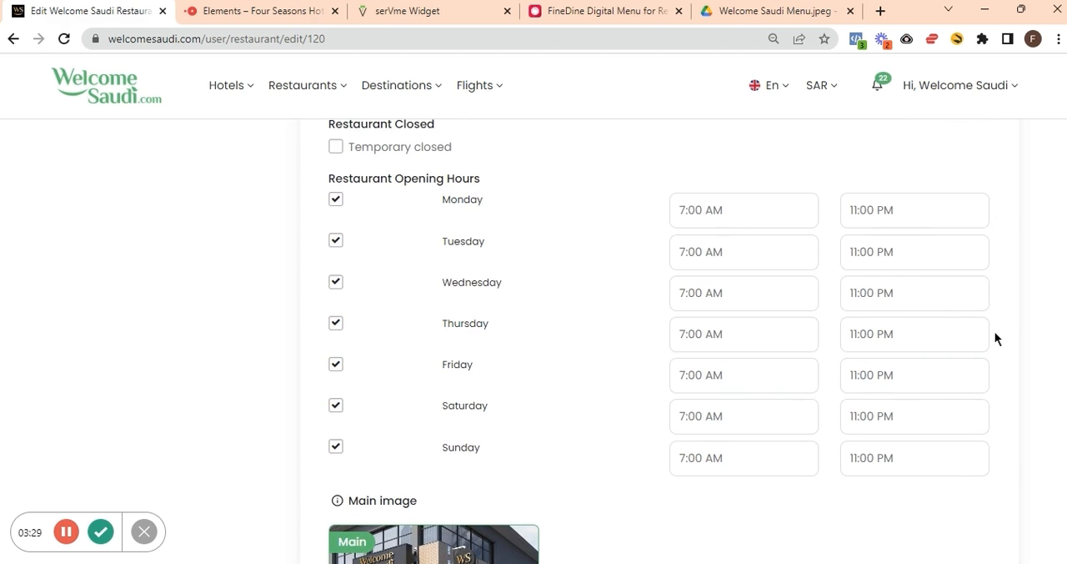
click(745, 213)
key(BackSpace)
text(6:00 AM)
Examine the listing's main image and gallery photos, including their delete options.
scroll(636, 246, down, 1)
scroll(635, 247, down, 3)
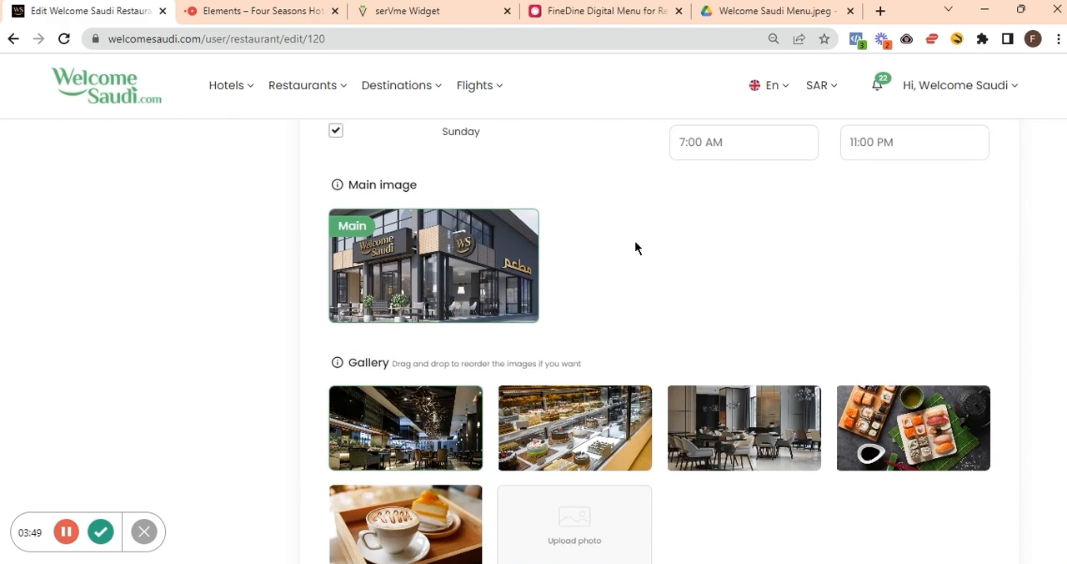
scroll(634, 247, down, 1)
mouse_move(516, 237)
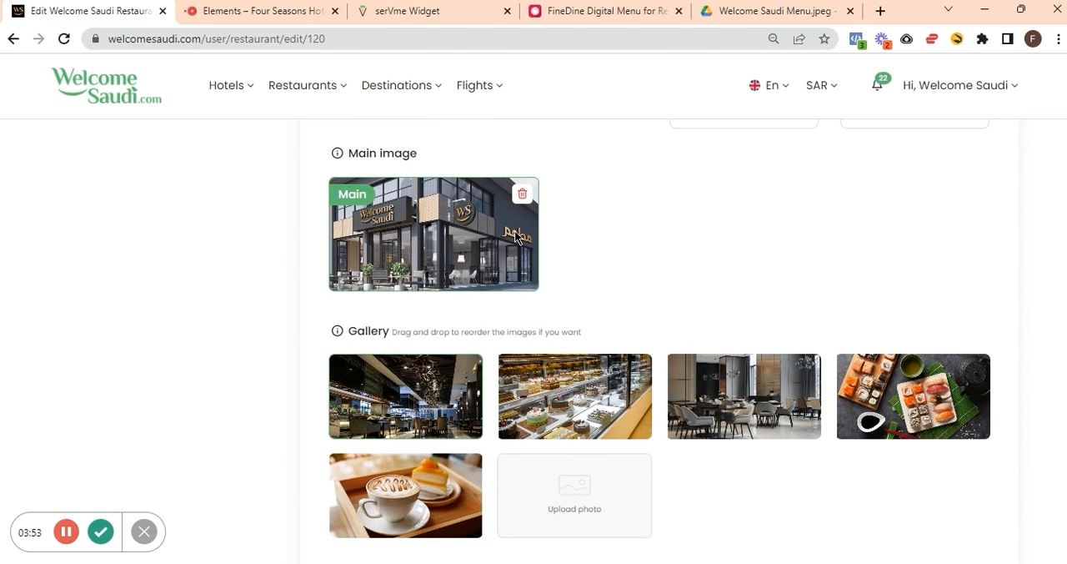
mouse_move(542, 405)
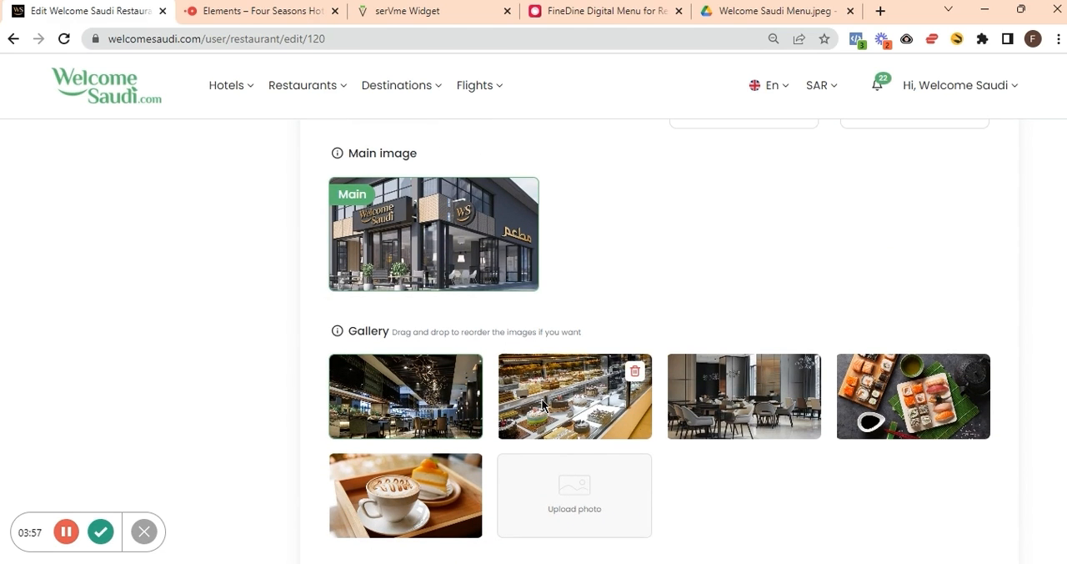
Try to reorder the third gallery photo of the restaurant interior.
scroll(542, 405, down, 1)
scroll(542, 405, down, 4)
mouse_move(705, 261)
drag(704, 256, 728, 251)
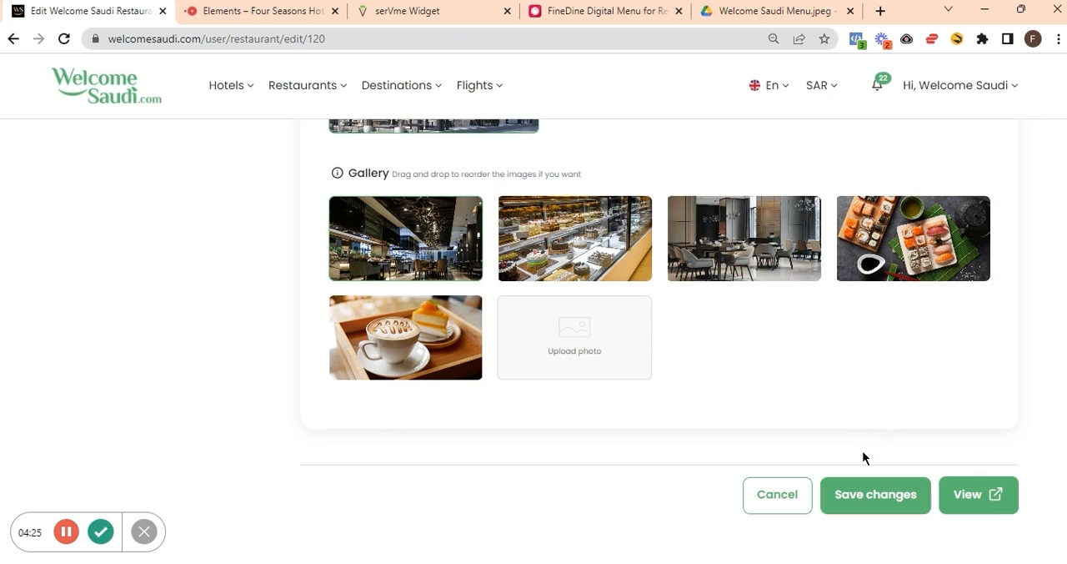
Review the listing's Location and Contacts details, including the phone number and address fields.
scroll(862, 457, up, 10)
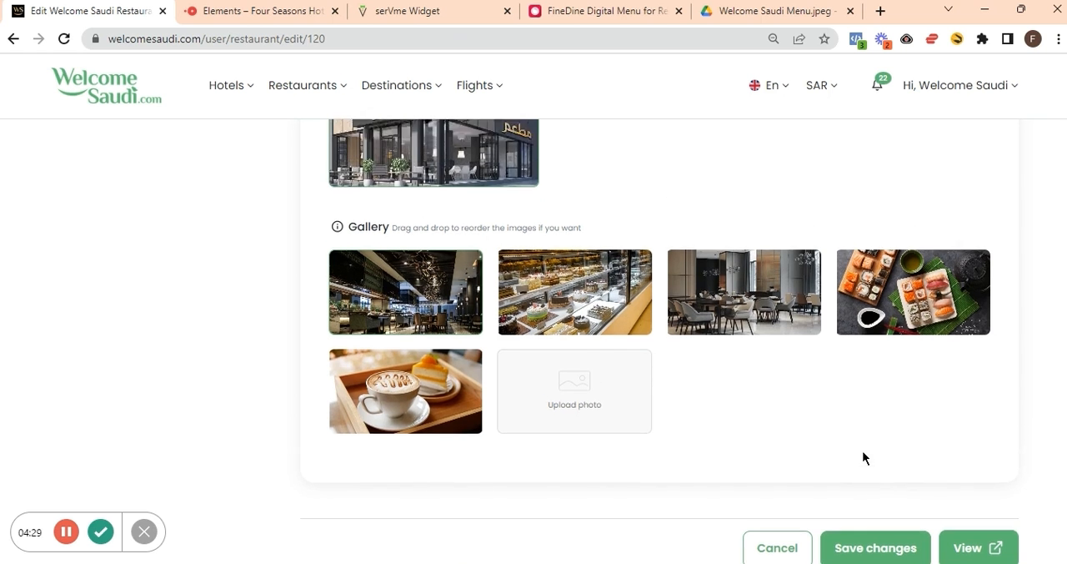
scroll(863, 457, up, 10)
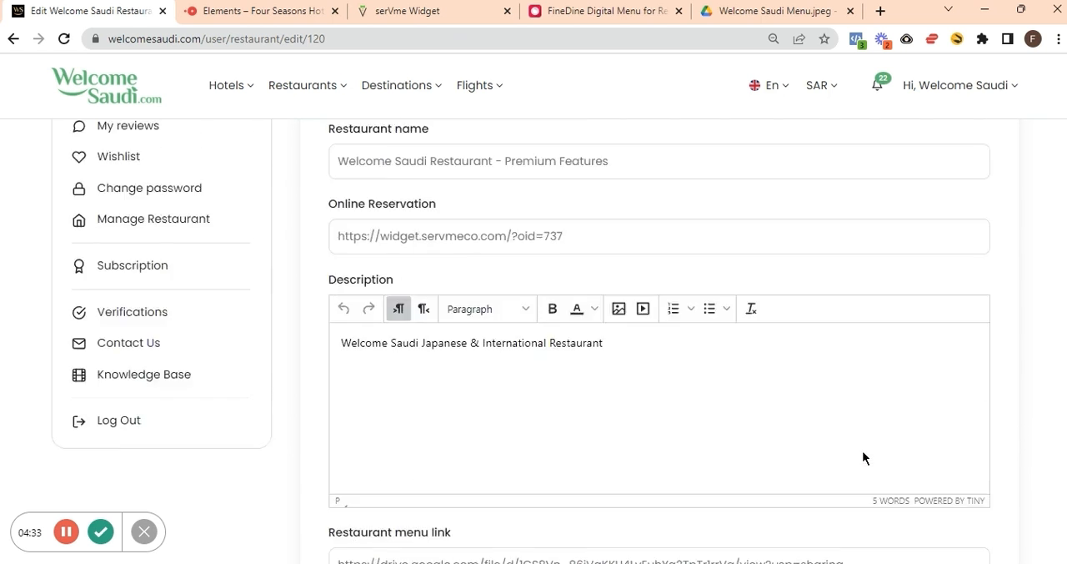
scroll(863, 457, down, 1)
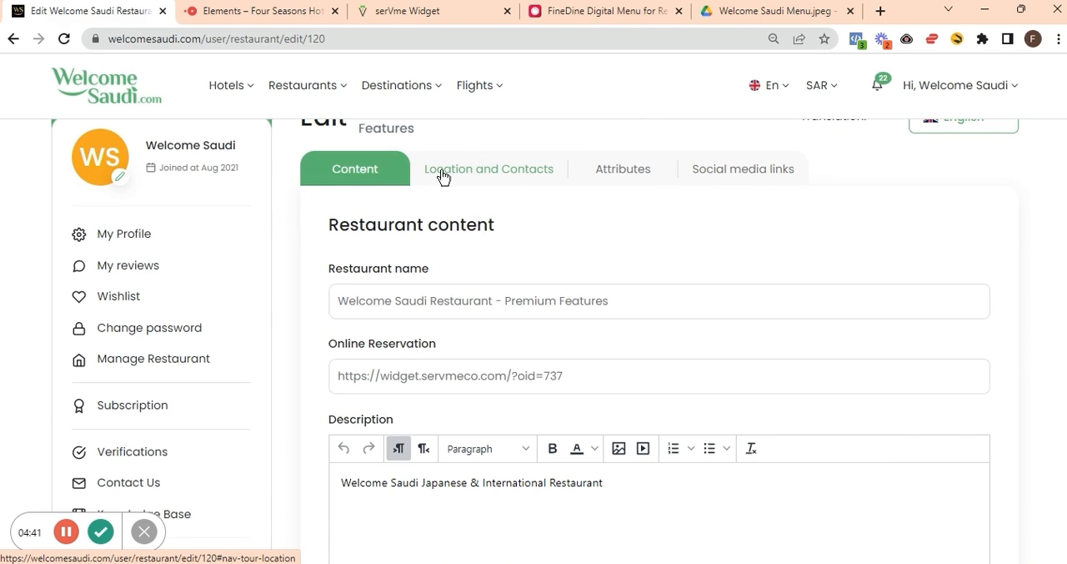
click(500, 172)
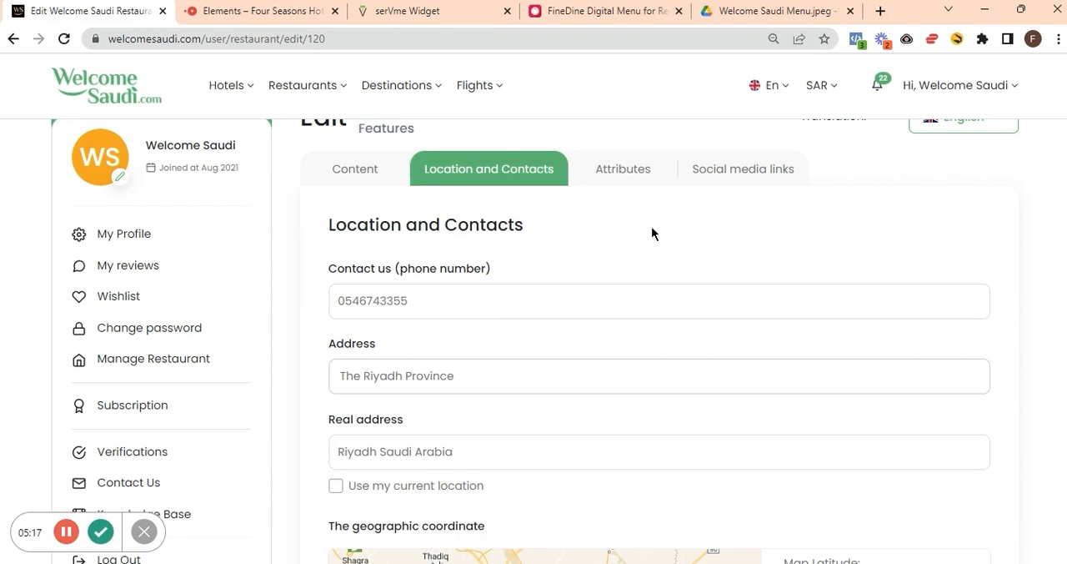
Review the listing's attributes, covering Restaurant Cuisine, Restaurant Amenities and Restaurant Type.
click(629, 172)
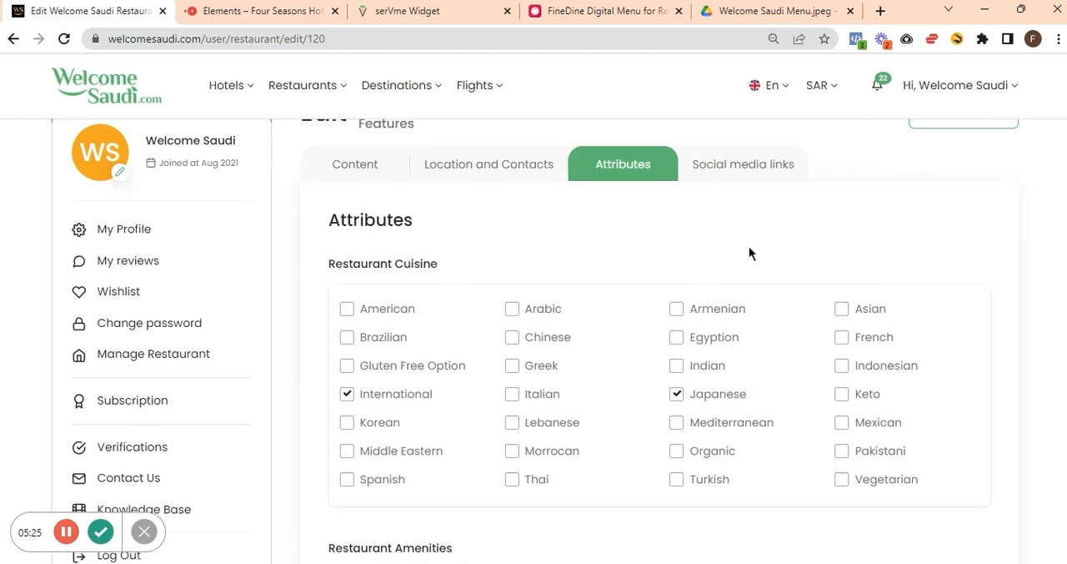
scroll(748, 252, down, 1)
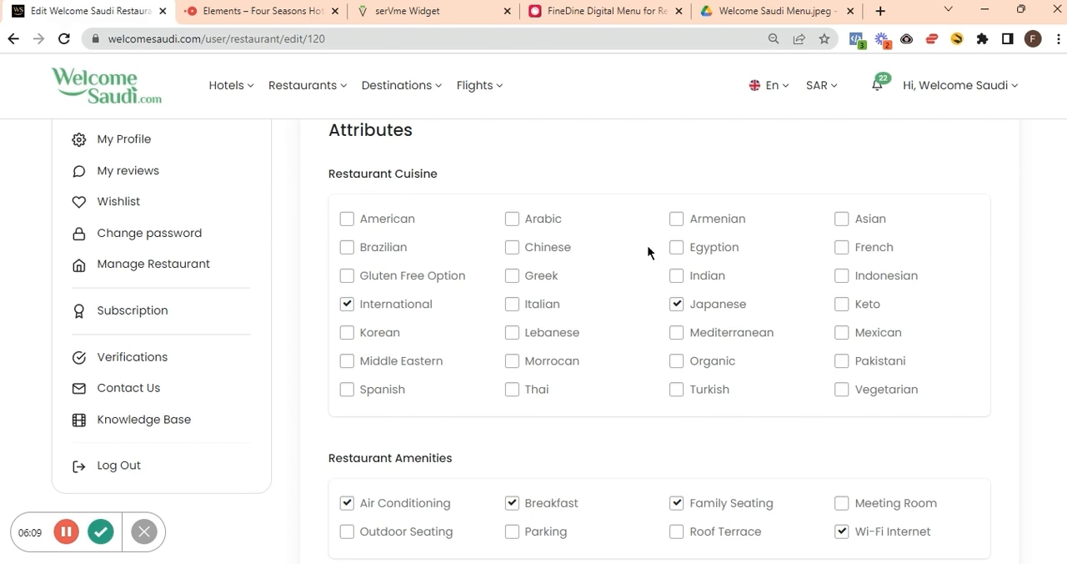
scroll(627, 243, down, 3)
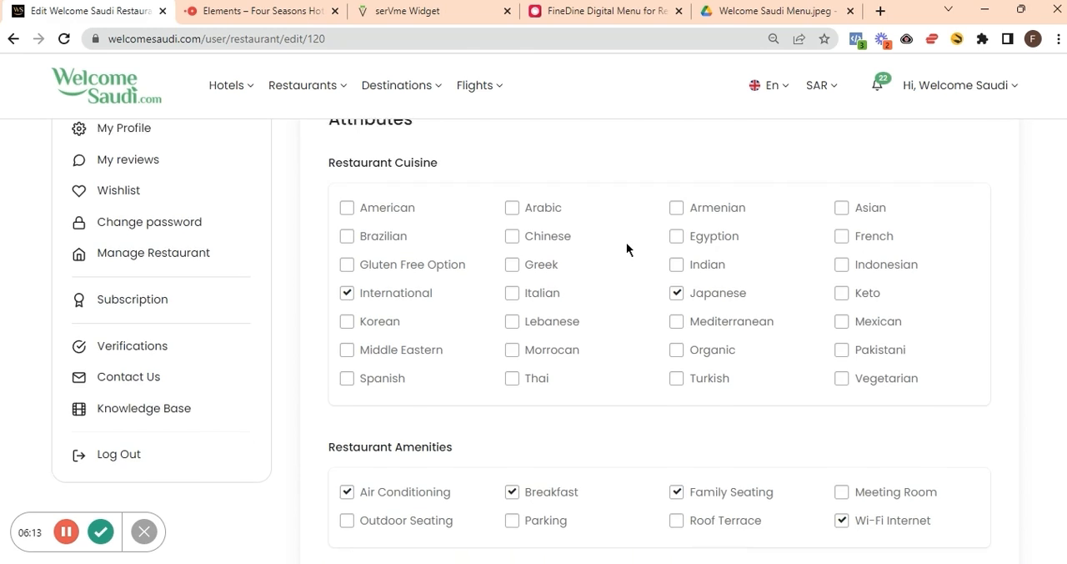
scroll(626, 241, down, 1)
scroll(627, 241, up, 1)
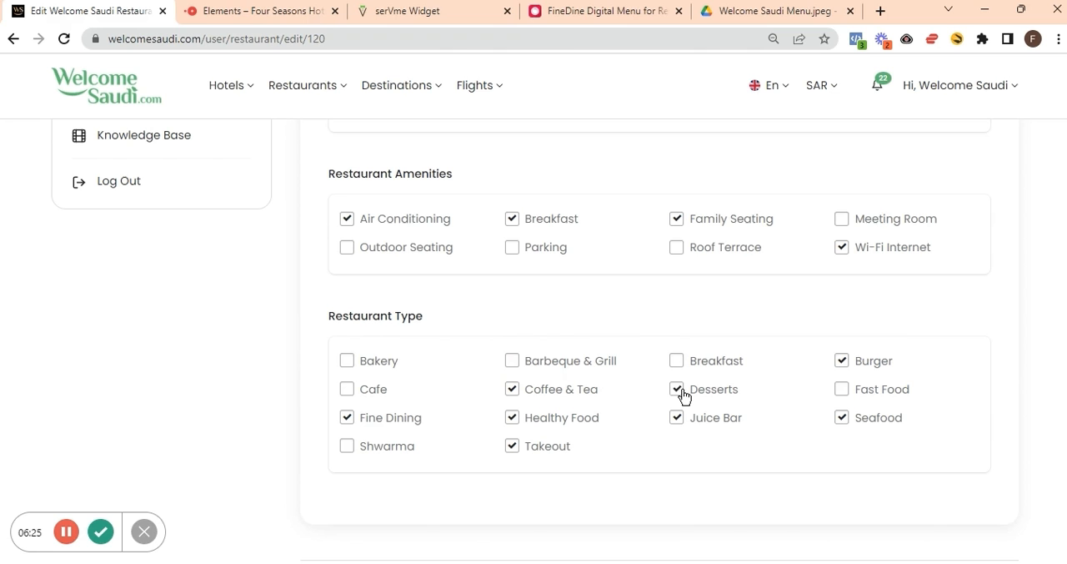
scroll(682, 395, up, 8)
scroll(682, 395, down, 3)
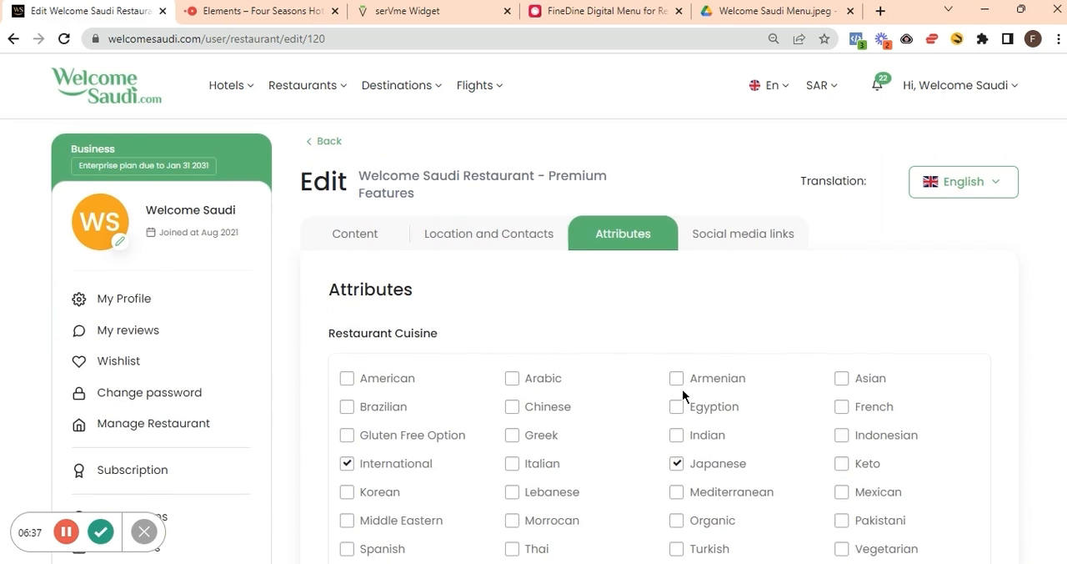
Review the listing's social media links, checking the full Instagram address without editing it.
click(737, 238)
scroll(852, 233, down, 2)
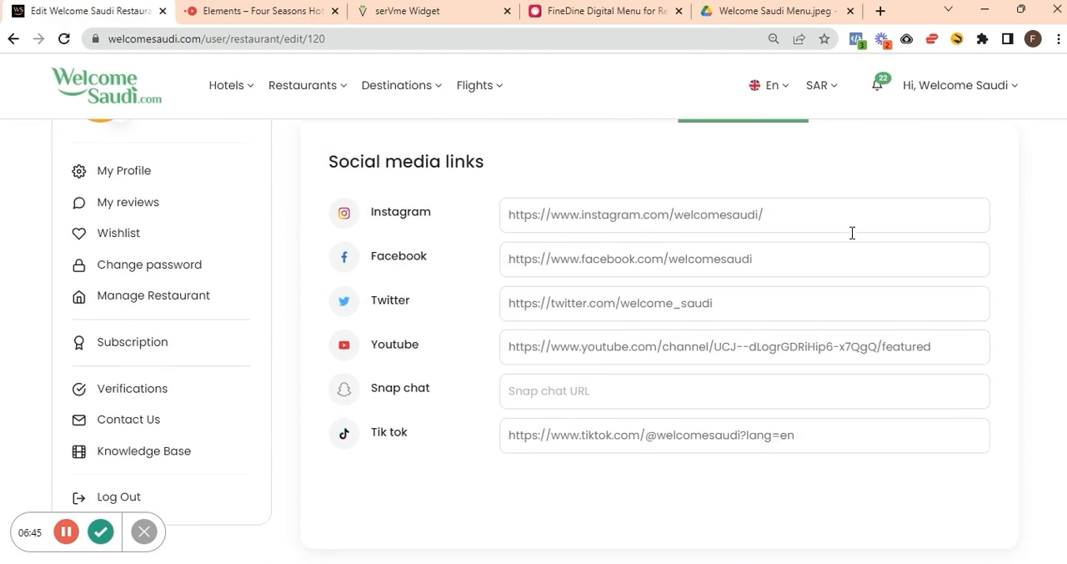
scroll(853, 233, down, 1)
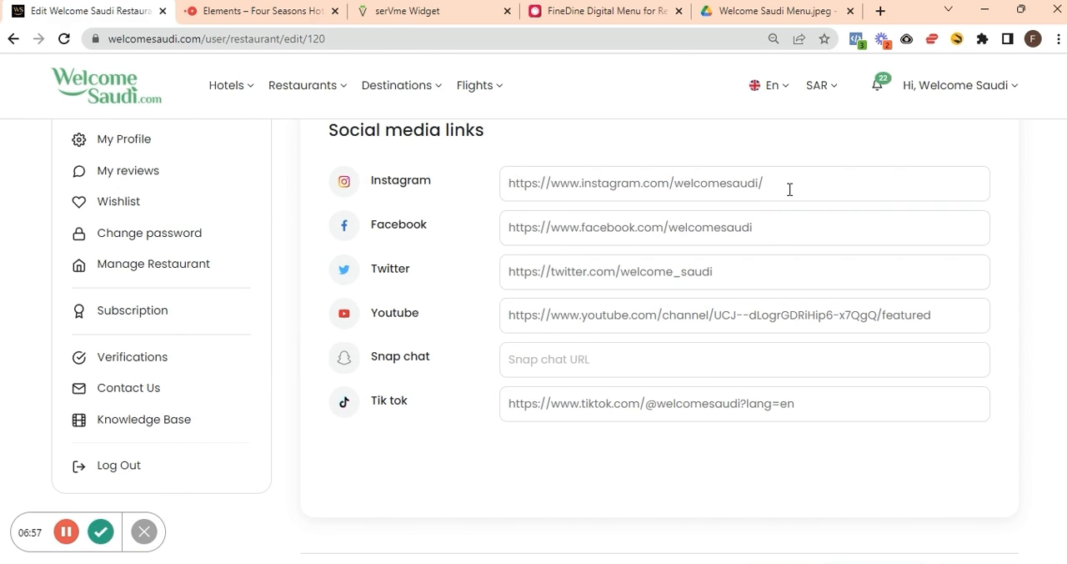
key(ctrl+a)
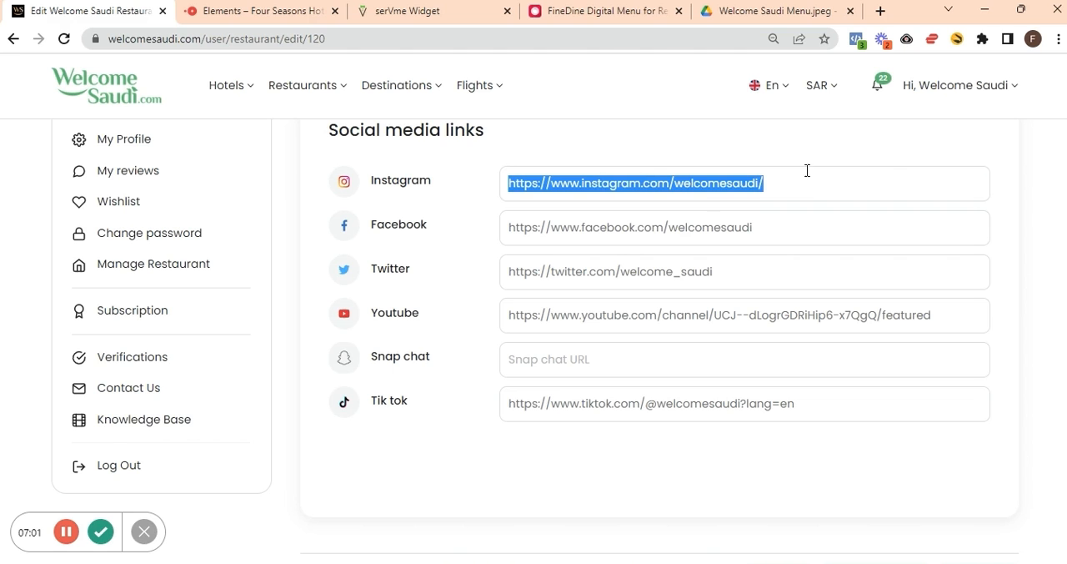
click(813, 185)
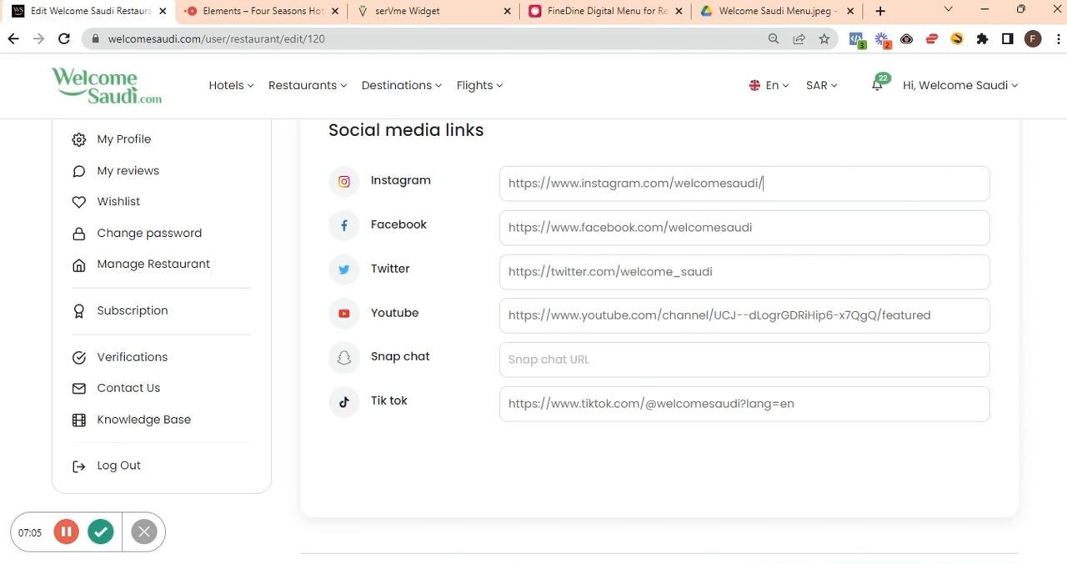
Save the changes made to the restaurant listing.
scroll(537, 337, down, 1)
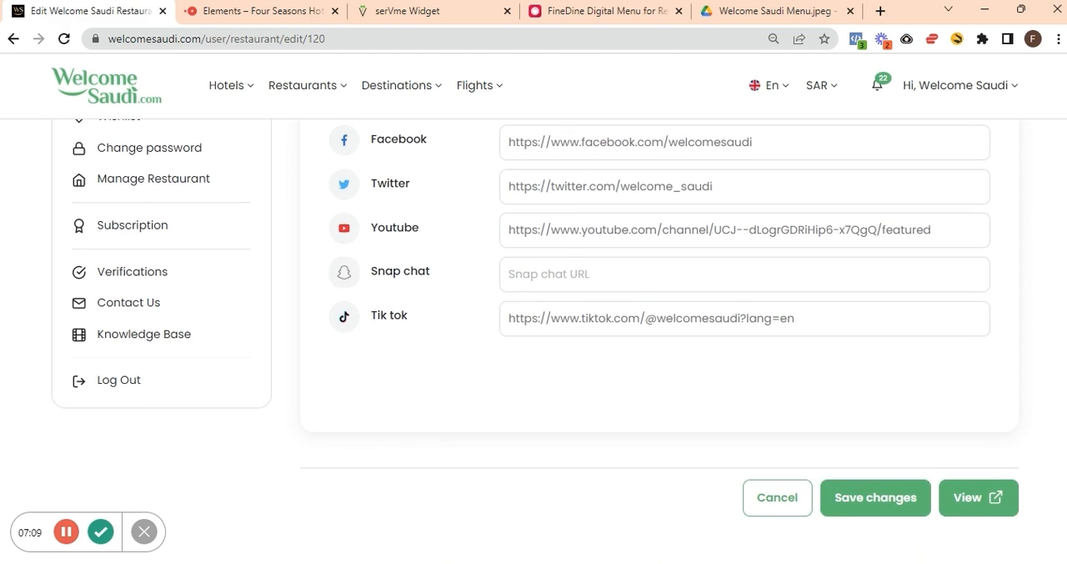
click(869, 493)
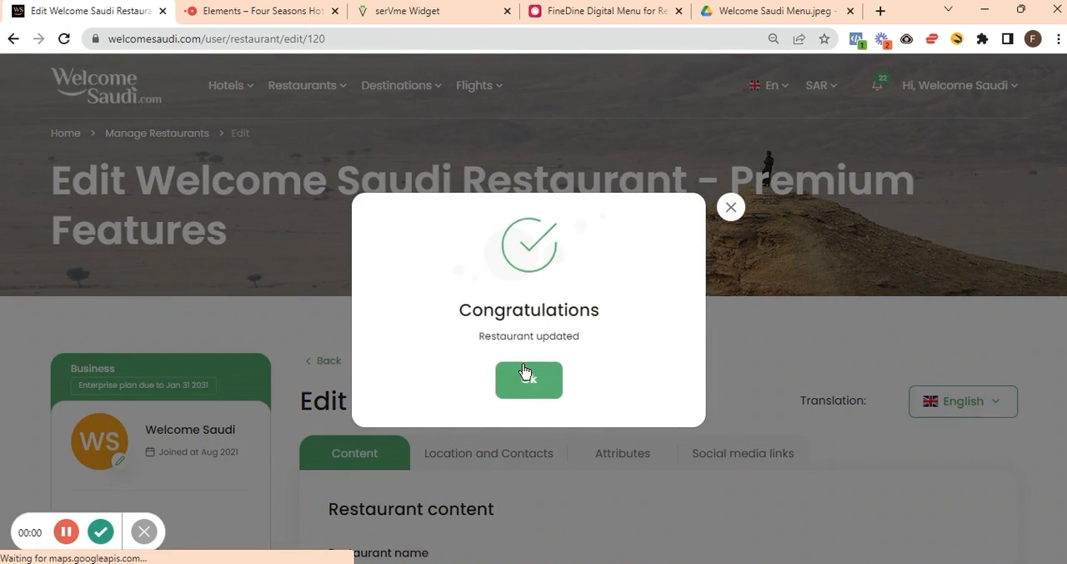
click(525, 372)
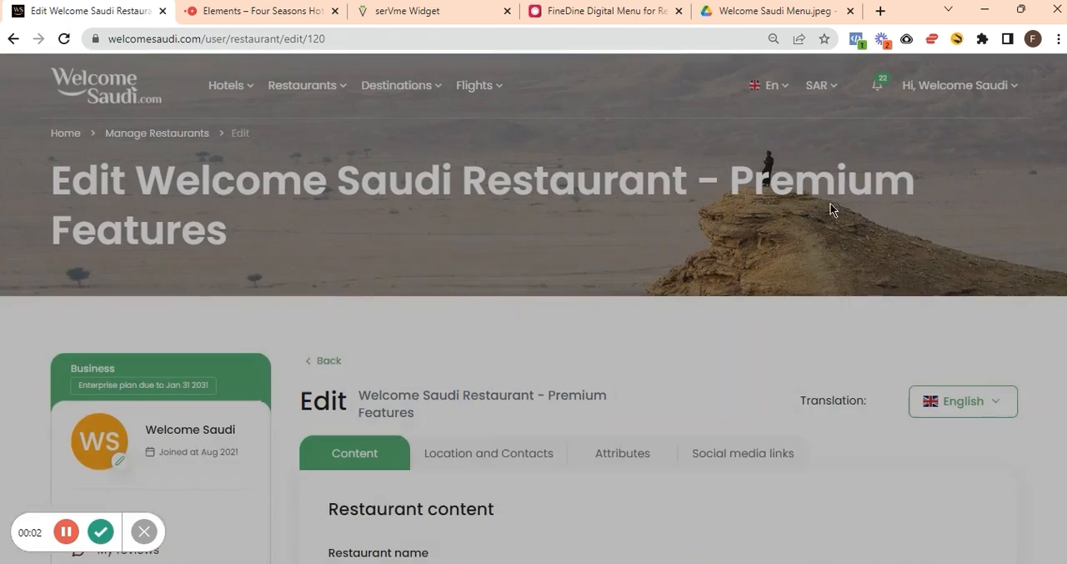
Look over the saved listing content and open the restaurant's public page from the editor.
scroll(534, 334, down, 4)
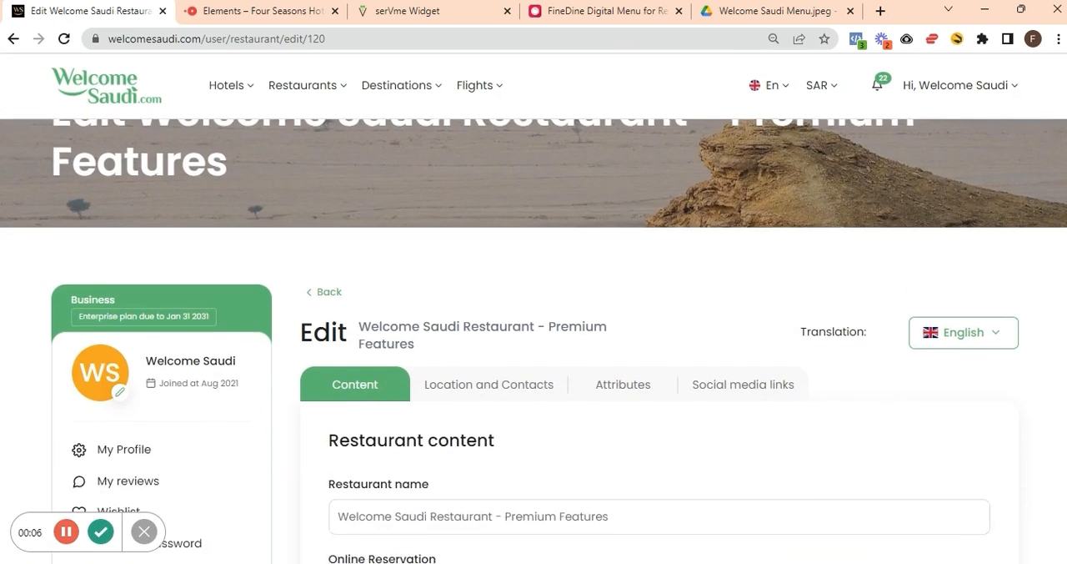
scroll(534, 334, down, 12)
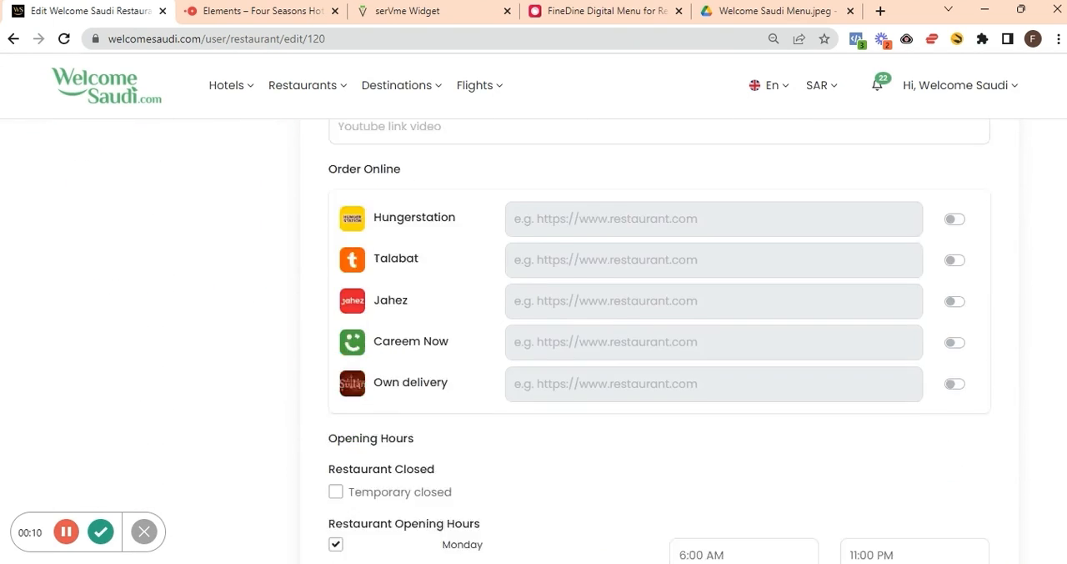
scroll(534, 333, down, 4)
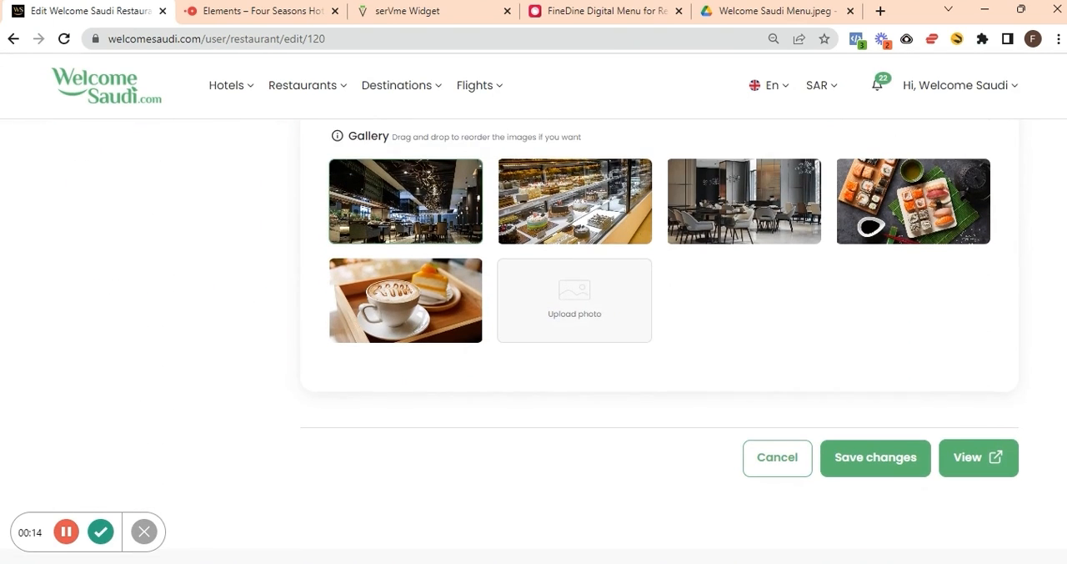
click(977, 467)
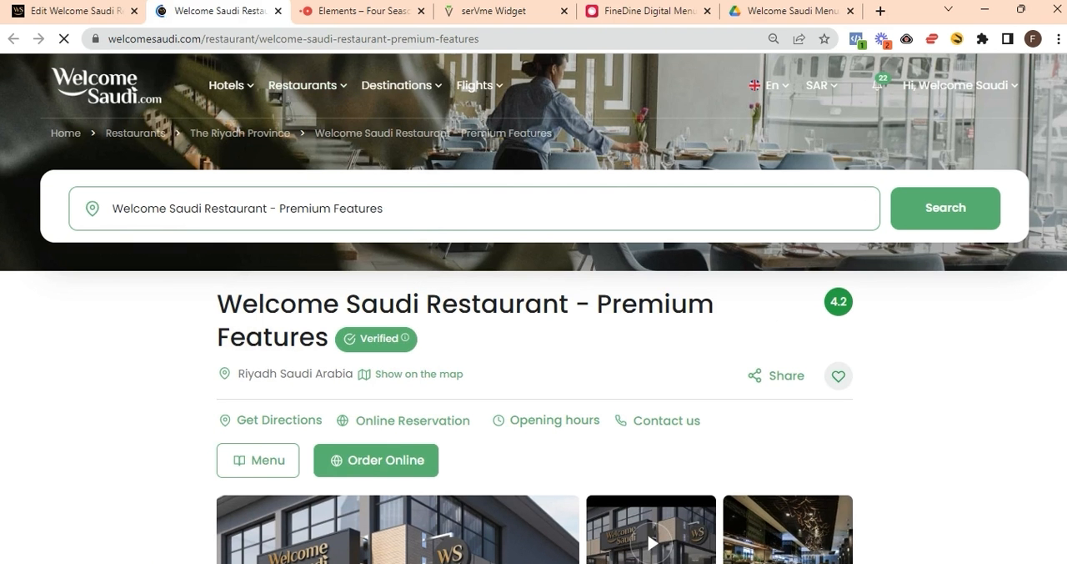
Check the public page's Menu link by opening the menu image, and return to the restaurant page.
scroll(534, 334, down, 2)
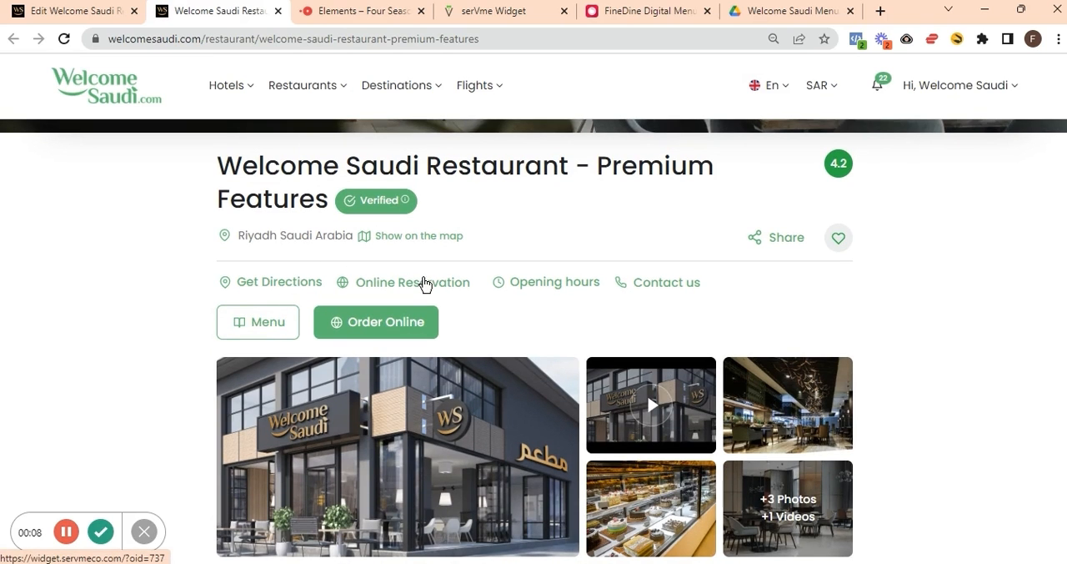
mouse_move(527, 290)
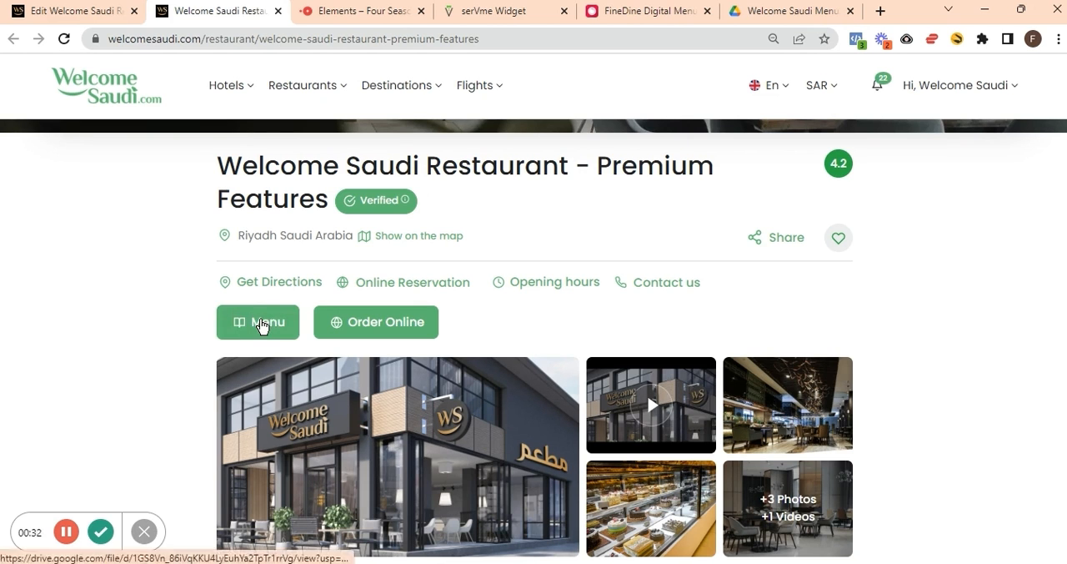
click(262, 325)
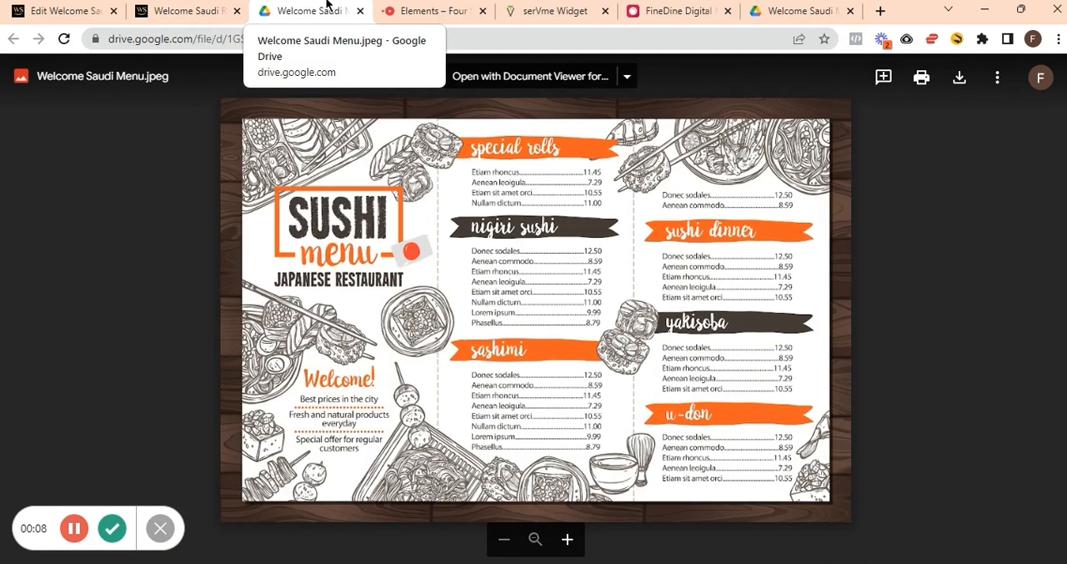
click(205, 4)
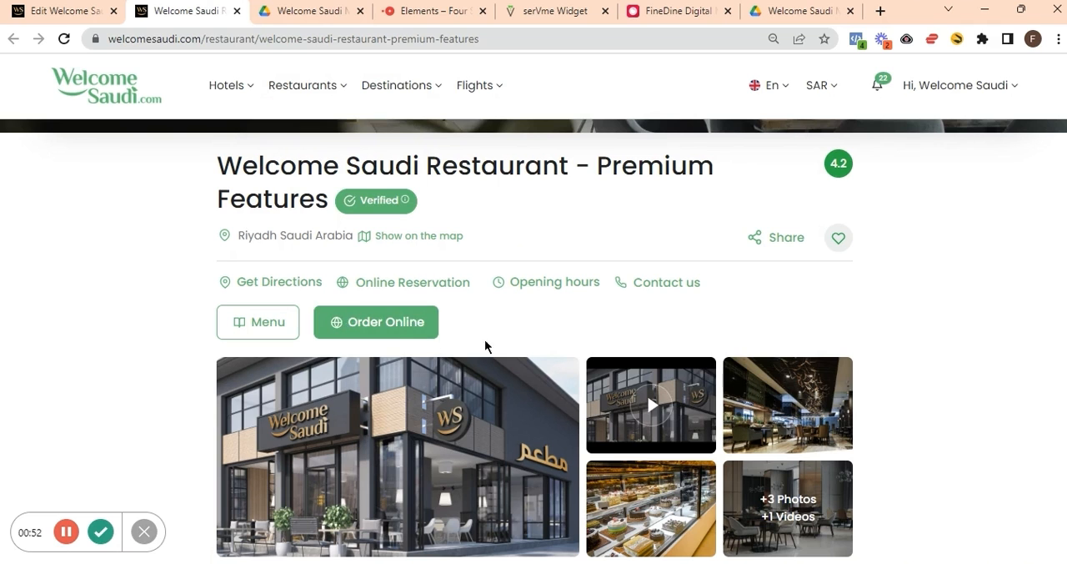
Check the Instagram link in the public page's Restaurant social media section.
scroll(768, 320, down, 1)
scroll(768, 319, down, 3)
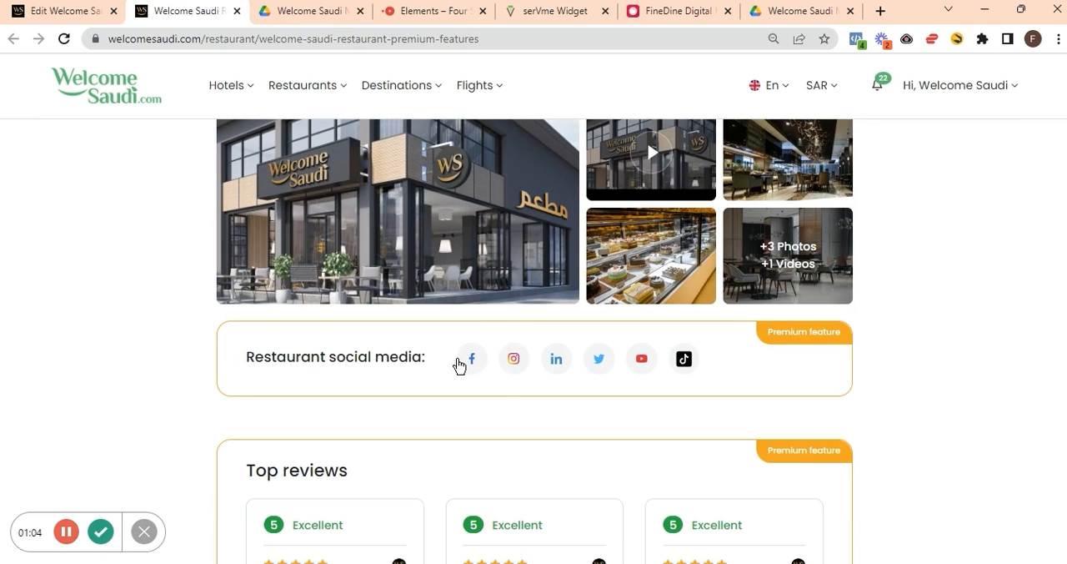
click(512, 367)
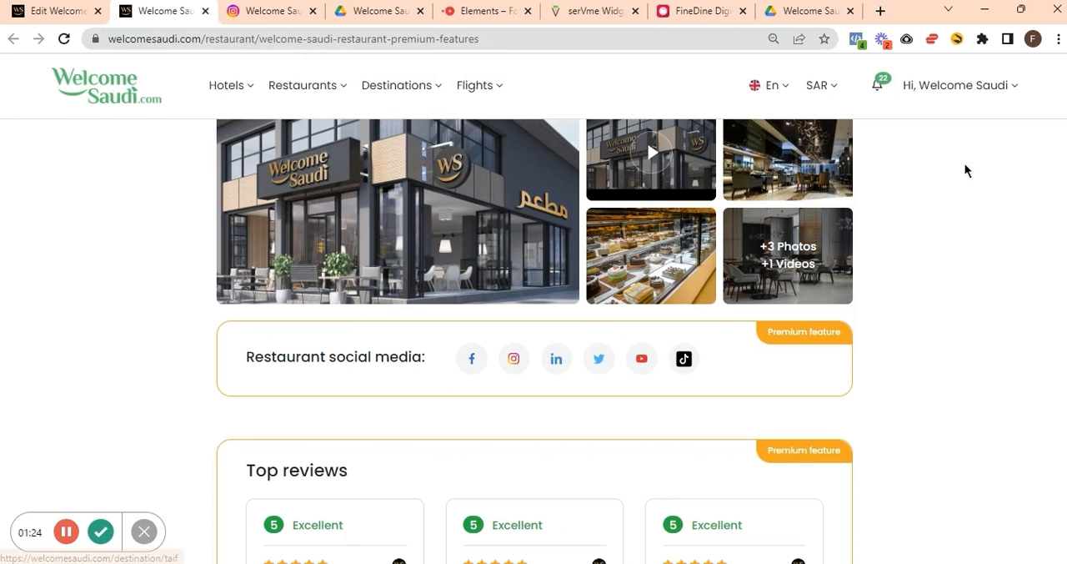
scroll(1048, 174, up, 3)
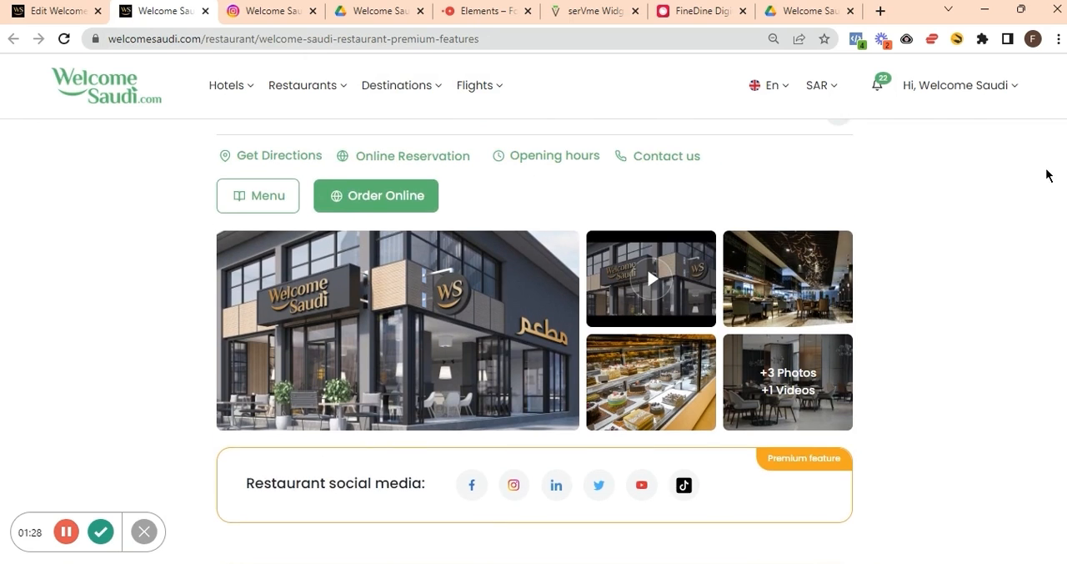
scroll(1048, 174, up, 1)
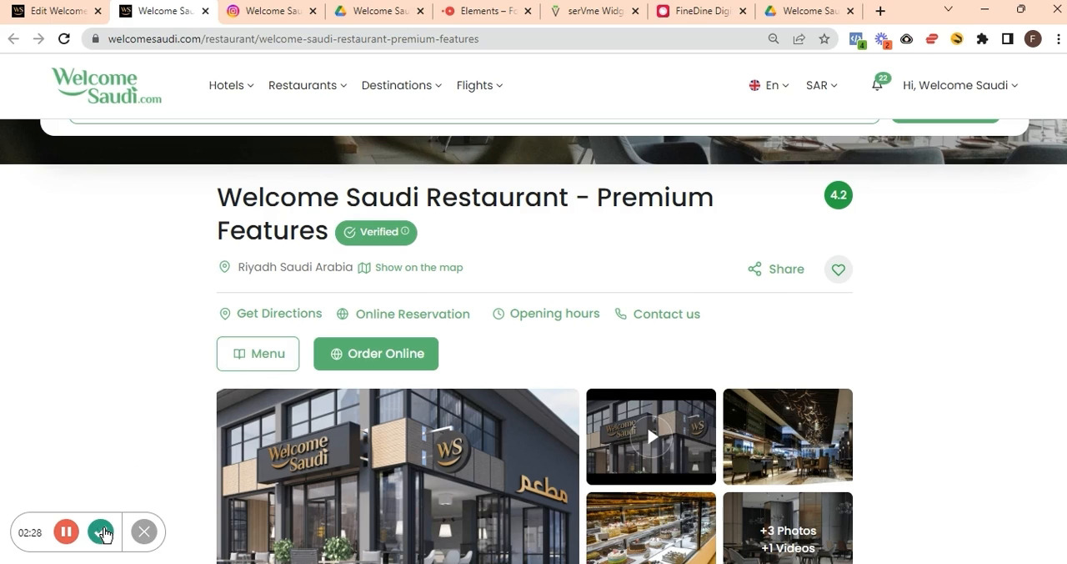
click(101, 531)
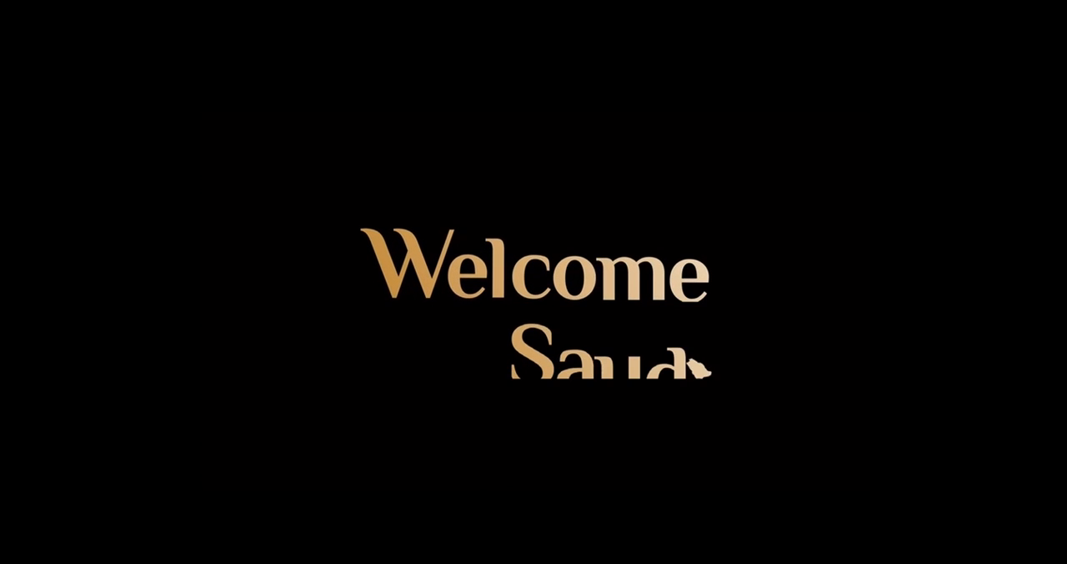